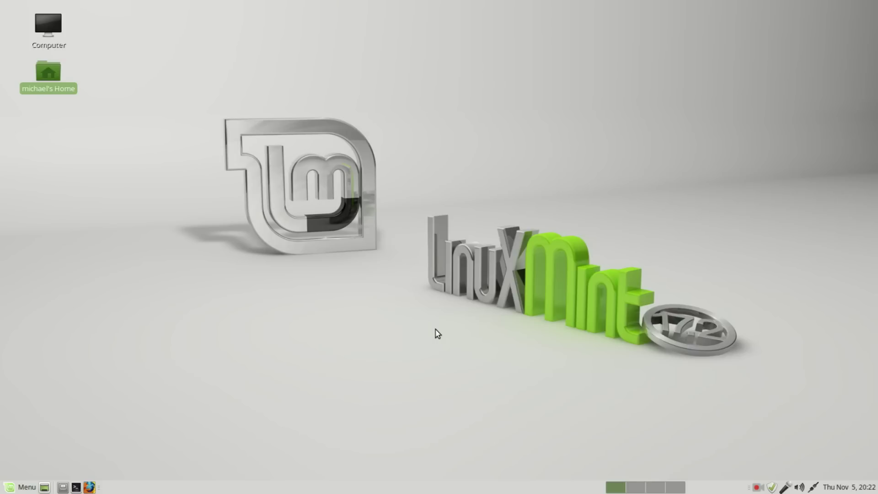
Browse linuxmint.com in Firefox to the Linux Mint 17.2 MATE (32-bit) download page.
{"action": "left_click", "coordinate": [89, 487]}
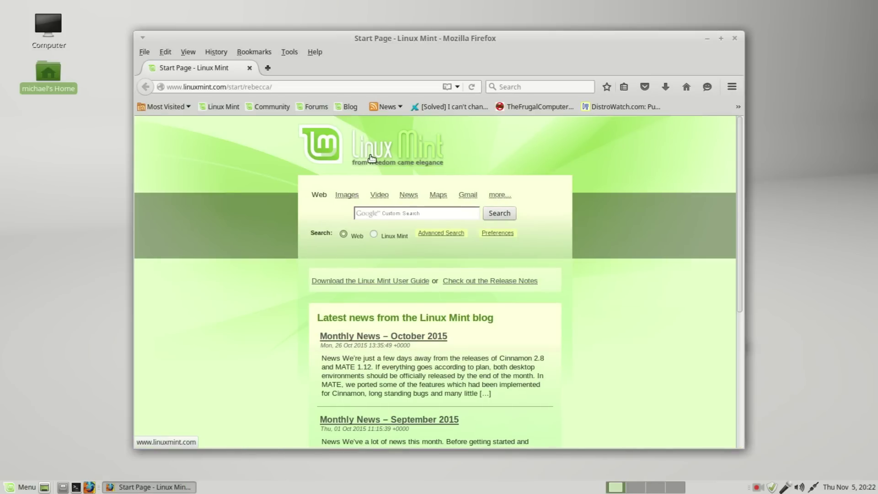
{"action": "left_click", "coordinate": [373, 158]}
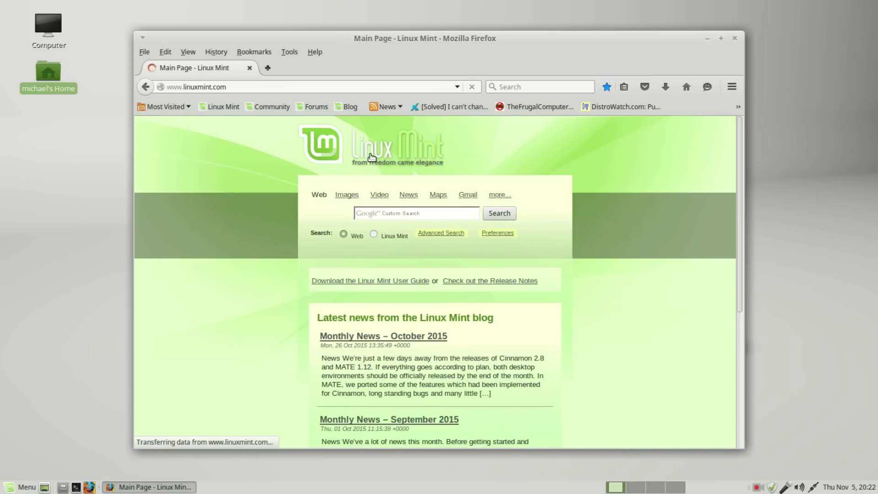
{"action": "mouse_move", "coordinate": [298, 182]}
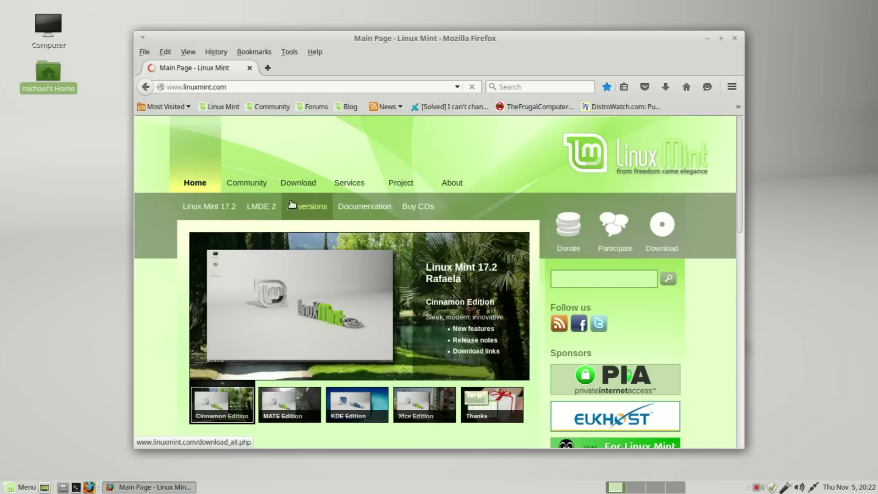
{"action": "left_click", "coordinate": [287, 187]}
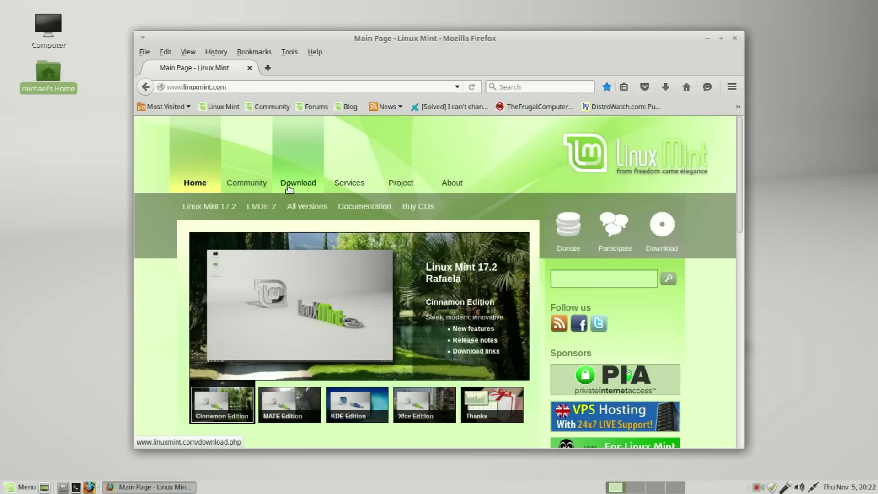
{"action": "left_click", "coordinate": [304, 208]}
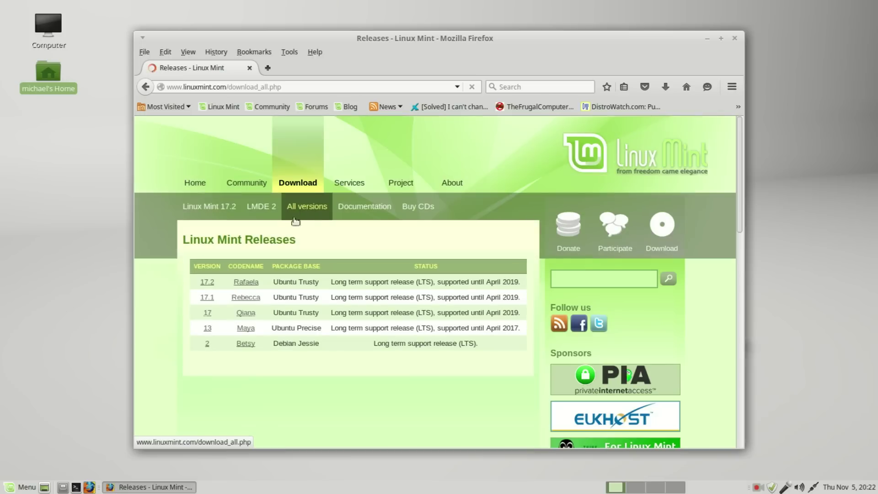
{"action": "left_click", "coordinate": [207, 282]}
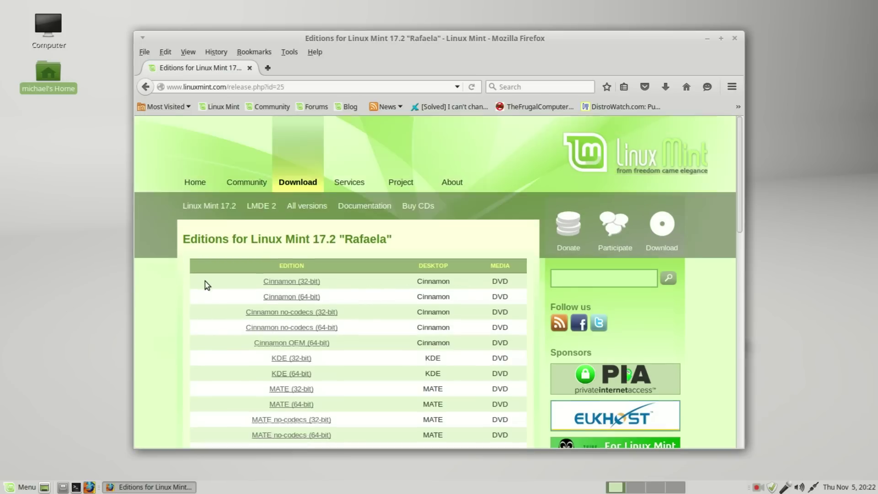
{"action": "scroll", "coordinate": [207, 284], "scroll_direction": "down", "scroll_amount": 3}
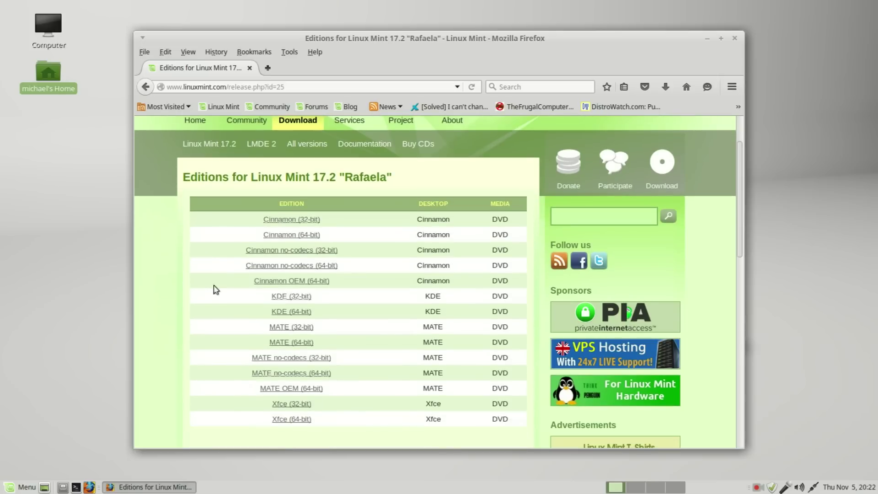
{"action": "left_click", "coordinate": [289, 328]}
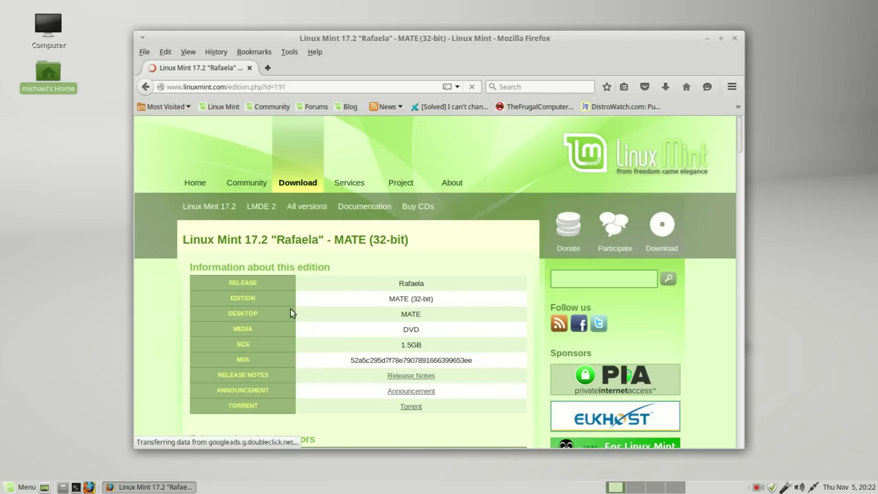
{"action": "scroll", "coordinate": [292, 313], "scroll_direction": "down", "scroll_amount": 3}
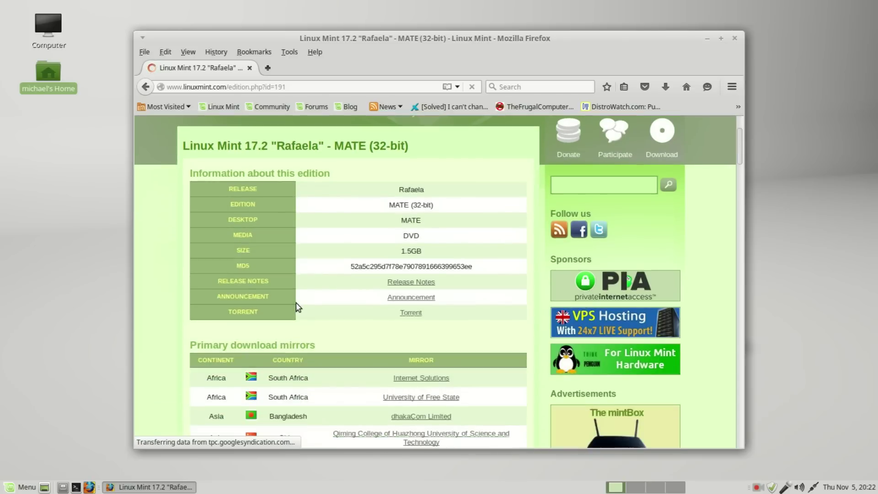
{"action": "scroll", "coordinate": [297, 306], "scroll_direction": "down", "scroll_amount": 3}
{"action": "scroll", "coordinate": [302, 302], "scroll_direction": "down", "scroll_amount": 3}
{"action": "scroll", "coordinate": [302, 302], "scroll_direction": "down", "scroll_amount": 3}
{"action": "scroll", "coordinate": [306, 297], "scroll_direction": "down", "scroll_amount": 3}
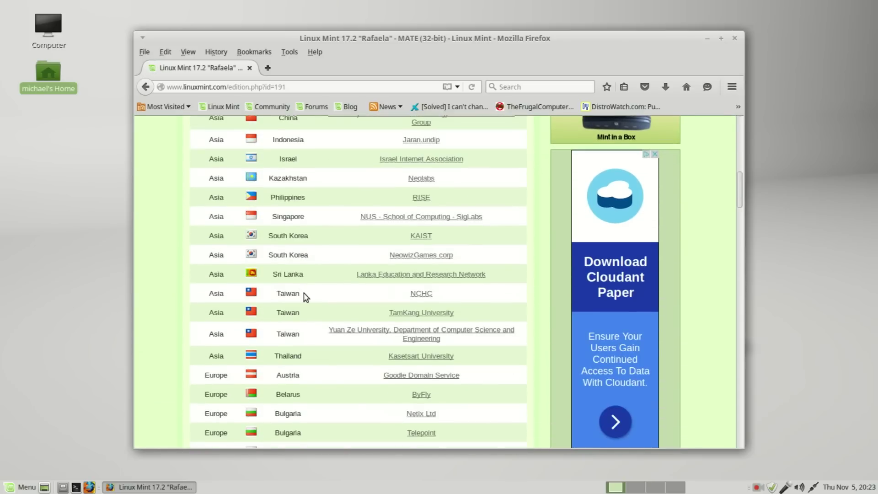
{"action": "scroll", "coordinate": [305, 297], "scroll_direction": "down", "scroll_amount": 3}
{"action": "scroll", "coordinate": [305, 296], "scroll_direction": "down", "scroll_amount": 3}
{"action": "scroll", "coordinate": [305, 297], "scroll_direction": "down", "scroll_amount": 3}
{"action": "scroll", "coordinate": [306, 297], "scroll_direction": "down", "scroll_amount": 3}
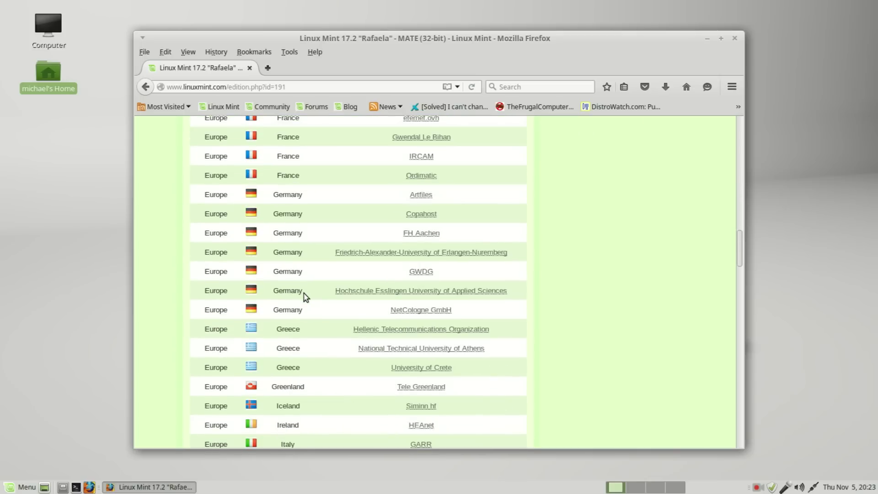
{"action": "scroll", "coordinate": [305, 297], "scroll_direction": "down", "scroll_amount": 3}
{"action": "scroll", "coordinate": [305, 297], "scroll_direction": "down", "scroll_amount": 3}
{"action": "scroll", "coordinate": [305, 297], "scroll_direction": "down", "scroll_amount": 3}
{"action": "scroll", "coordinate": [305, 297], "scroll_direction": "down", "scroll_amount": 3}
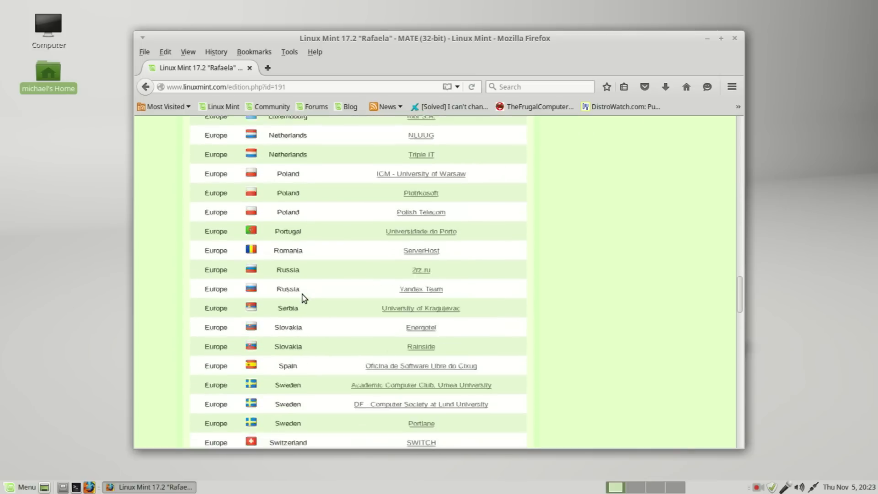
{"action": "scroll", "coordinate": [304, 296], "scroll_direction": "down", "scroll_amount": 3}
{"action": "scroll", "coordinate": [304, 296], "scroll_direction": "down", "scroll_amount": 3}
{"action": "scroll", "coordinate": [306, 294], "scroll_direction": "down", "scroll_amount": 3}
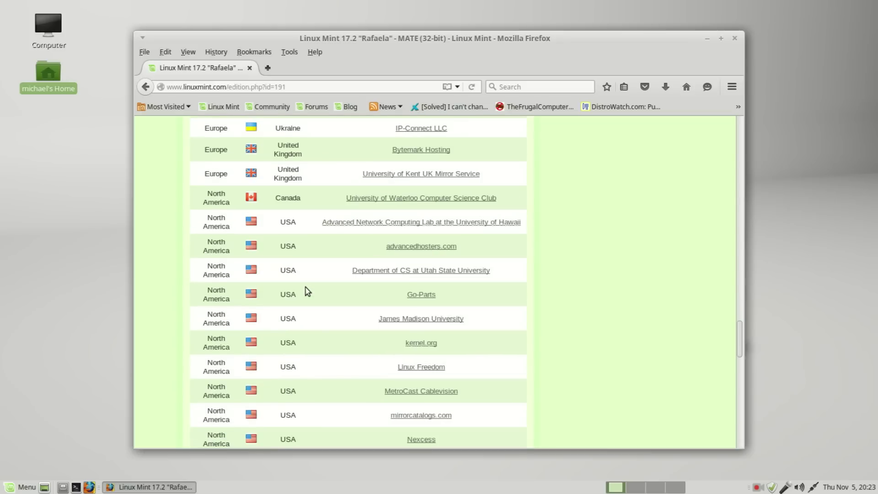
{"action": "scroll", "coordinate": [305, 291], "scroll_direction": "down", "scroll_amount": 2}
{"action": "scroll", "coordinate": [306, 291], "scroll_direction": "down", "scroll_amount": 2}
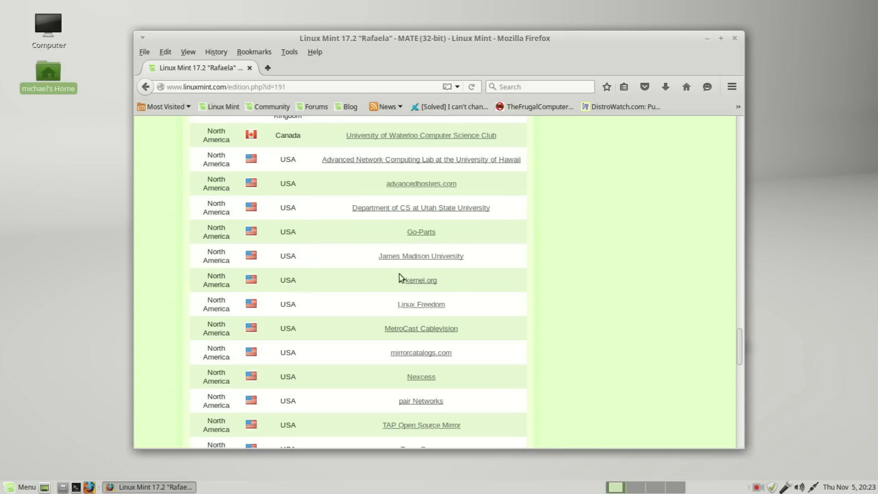
Pick the kernel.org mirror and save linuxmint-17.2-mate-32bit.iso.
{"action": "left_click", "coordinate": [422, 281]}
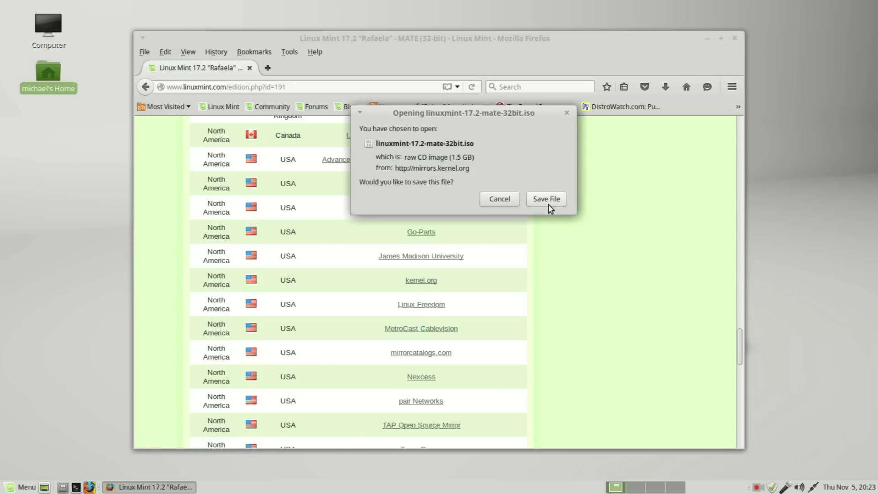
{"action": "left_click", "coordinate": [547, 200]}
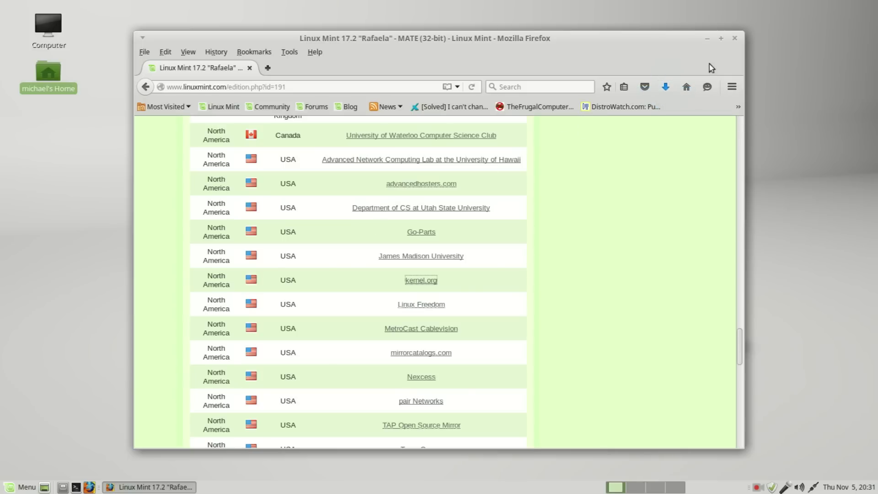
Close Firefox and the empty 2.0 GB '9C1E-5E09' volume window.
{"action": "left_click", "coordinate": [735, 39]}
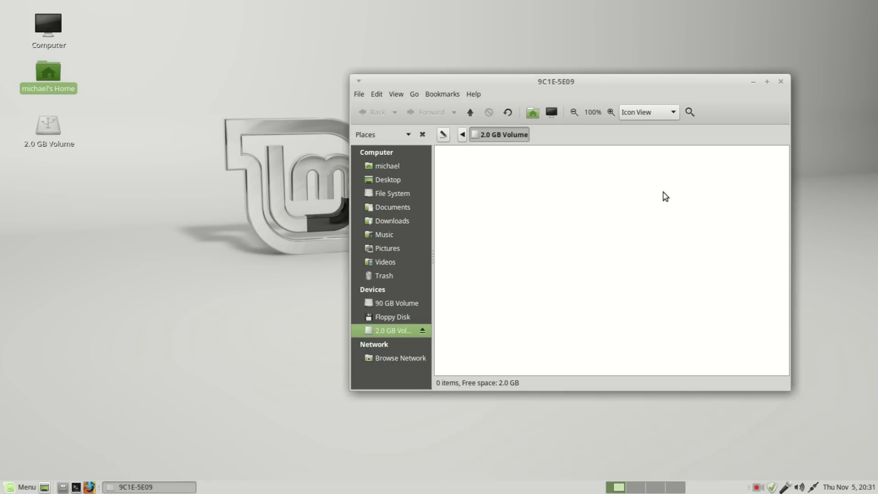
{"action": "left_click", "coordinate": [783, 83]}
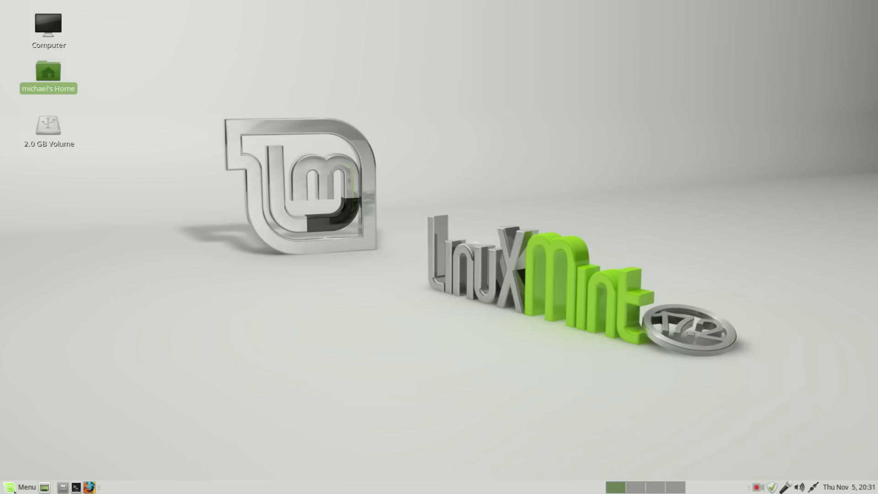
Launch USB Stick Formatter and select the 2GB FLASH Drive SM_USB20 stick.
{"action": "left_click", "coordinate": [14, 489]}
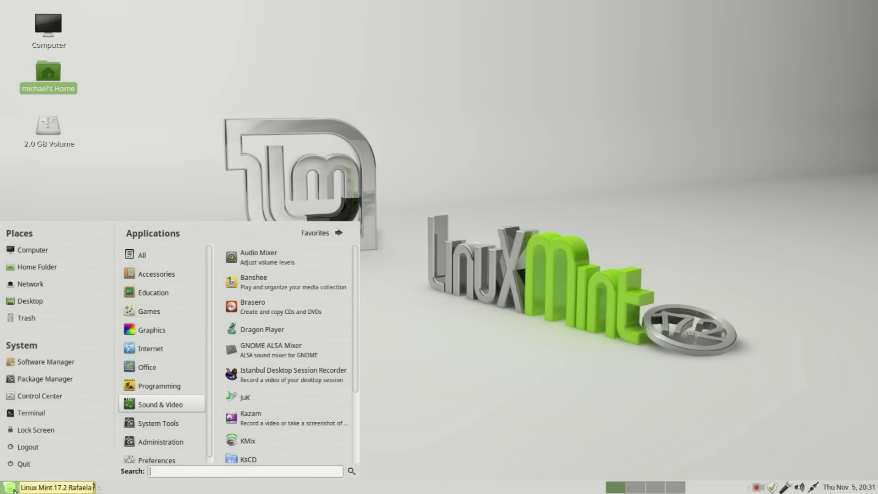
{"action": "mouse_move", "coordinate": [156, 274]}
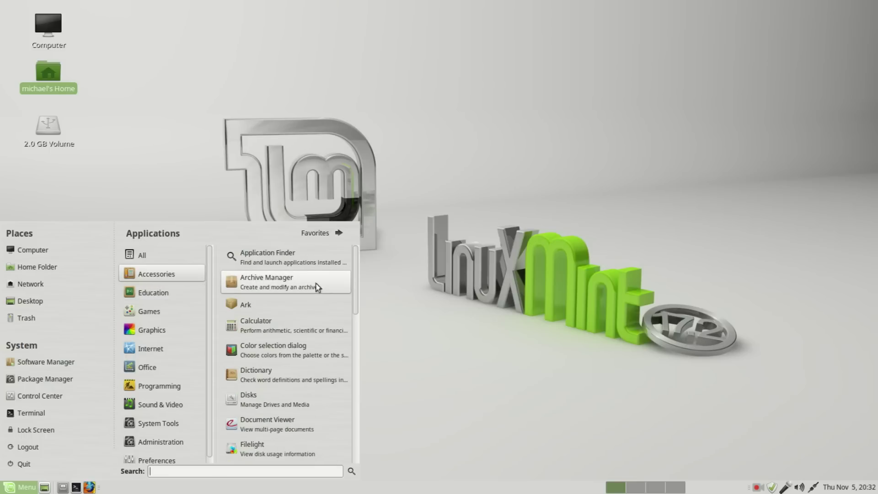
{"action": "left_click_drag", "start_coordinate": [355, 285], "coordinate": [358, 469]}
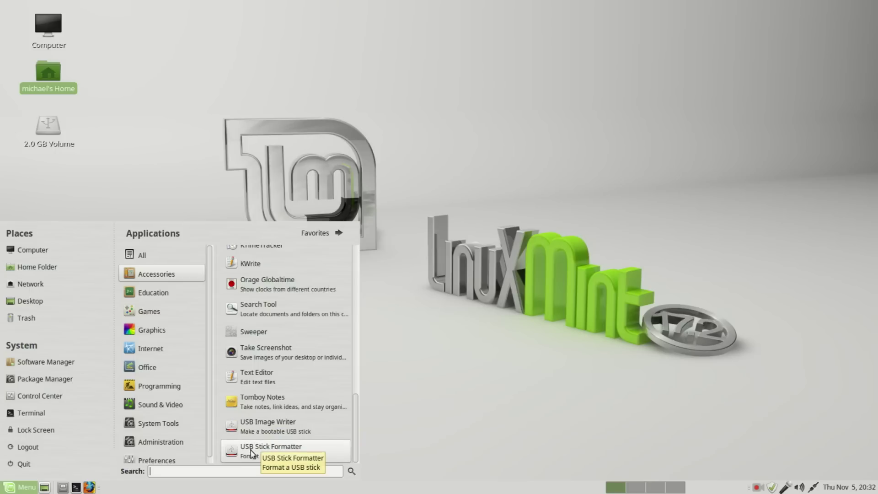
{"action": "left_click", "coordinate": [280, 450]}
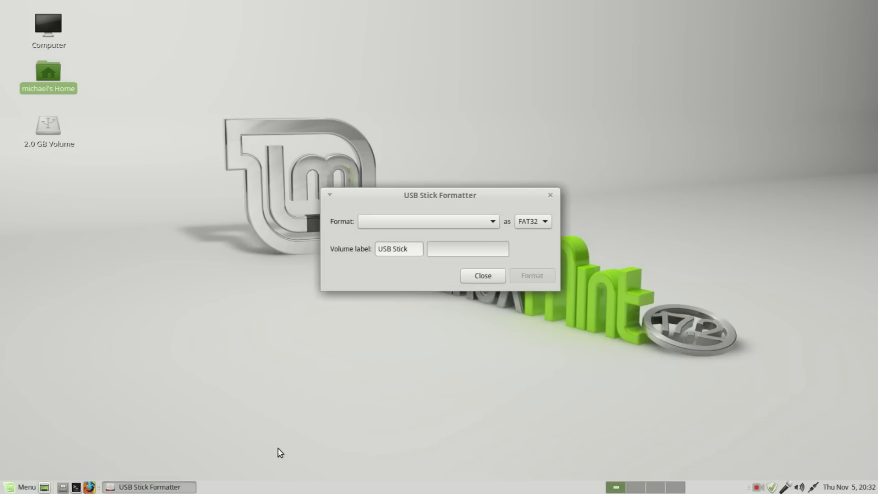
{"action": "left_click", "coordinate": [493, 223]}
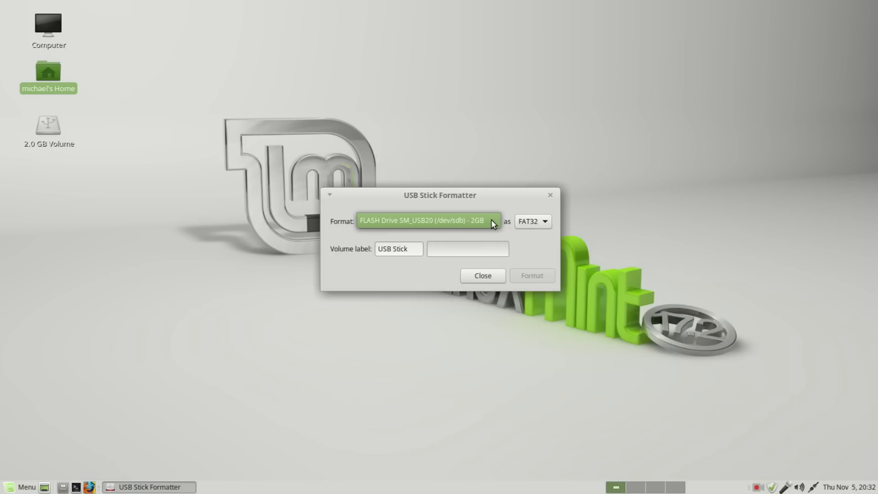
{"action": "left_click", "coordinate": [415, 223]}
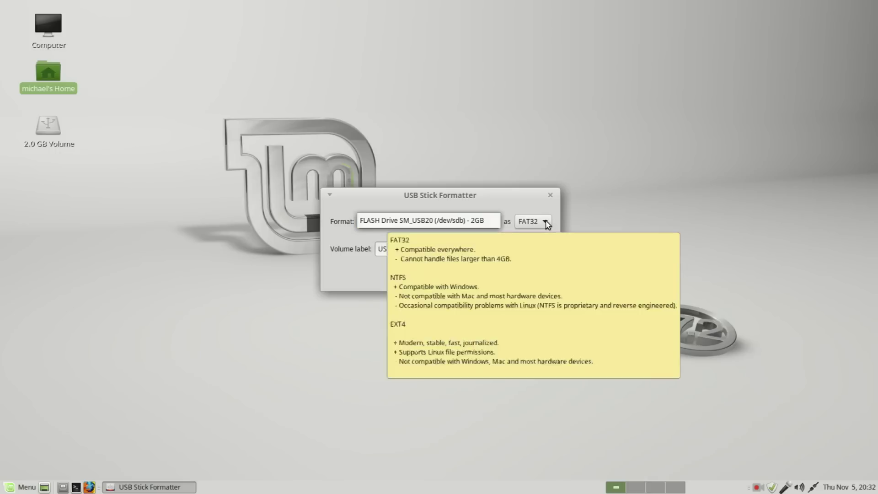
Check the file system choices, keep FAT32, and close the formatter without formatting.
{"action": "left_click", "coordinate": [547, 223]}
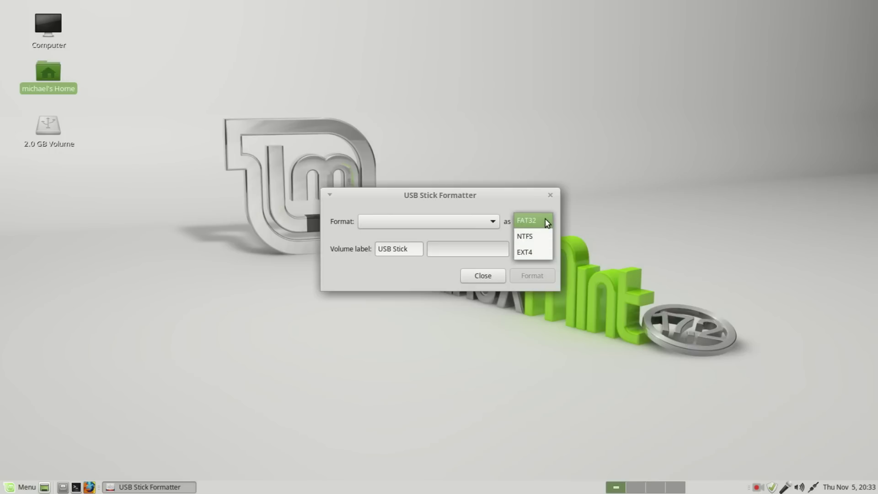
{"action": "left_click", "coordinate": [552, 197]}
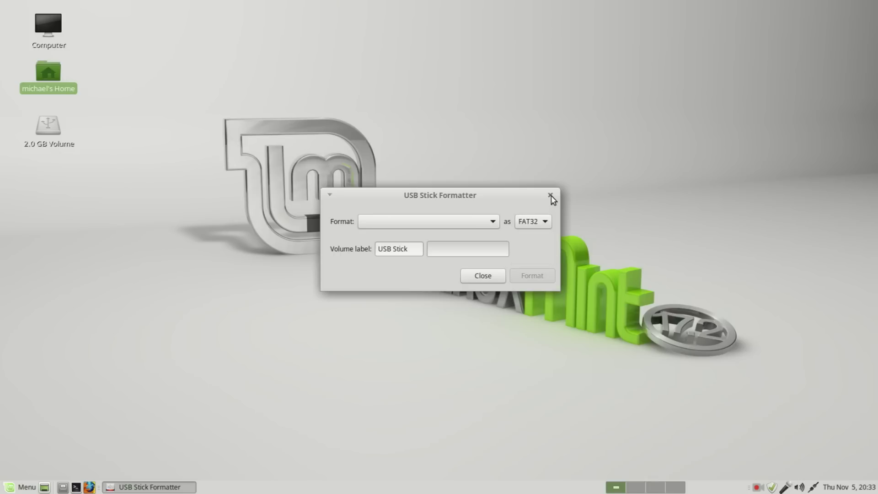
{"action": "left_click", "coordinate": [552, 197]}
{"action": "left_click", "coordinate": [28, 488]}
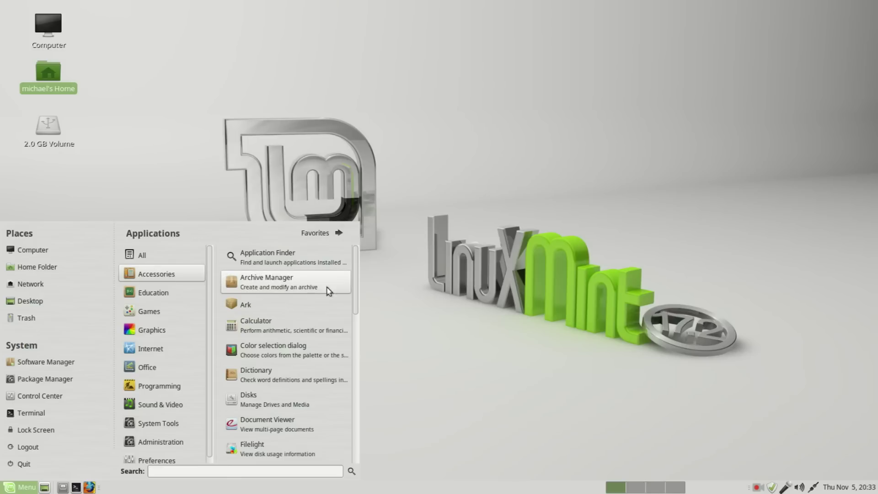
{"action": "scroll", "coordinate": [330, 323], "scroll_direction": "down", "scroll_amount": 3}
{"action": "scroll", "coordinate": [354, 327], "scroll_direction": "down", "scroll_amount": 5}
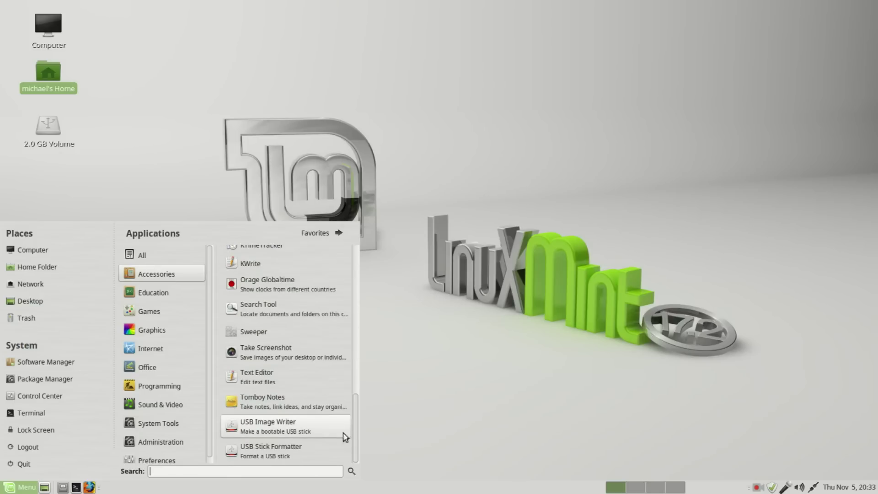
Set USB Image Writer to write linuxmint-17.2-mate-32bit.iso to the 2GB FLASH Drive SM_USB20.
{"action": "left_click", "coordinate": [265, 430]}
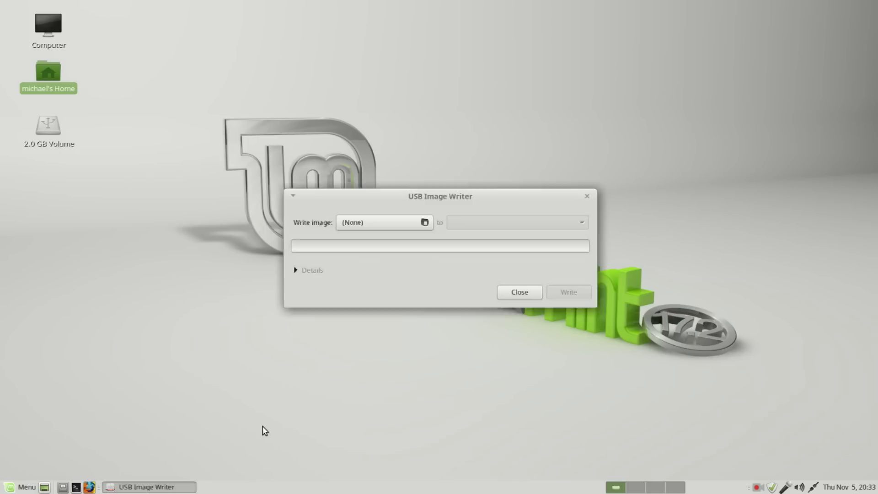
{"action": "left_click", "coordinate": [424, 222]}
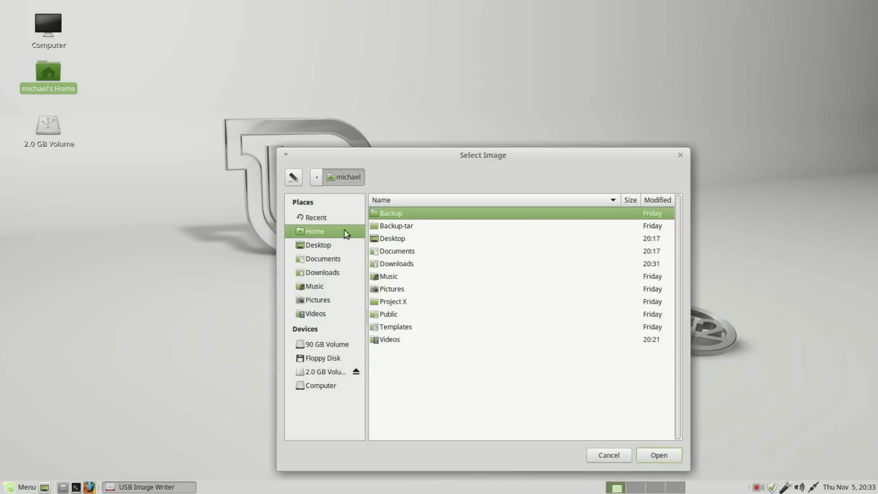
{"action": "left_click", "coordinate": [323, 274]}
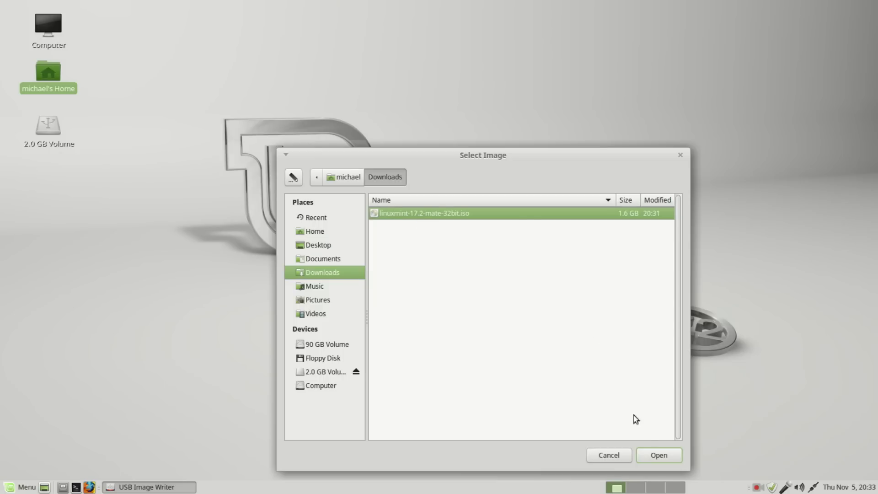
{"action": "left_click", "coordinate": [660, 456]}
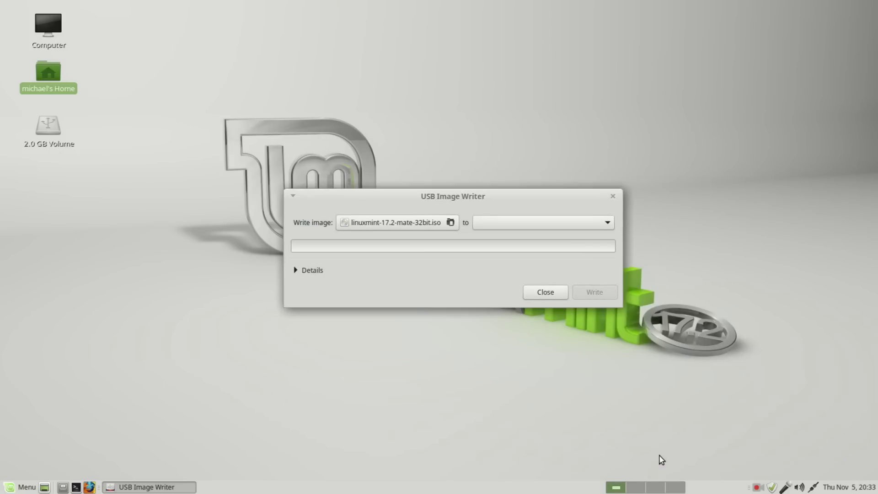
{"action": "left_click", "coordinate": [606, 225]}
{"action": "left_click", "coordinate": [549, 226]}
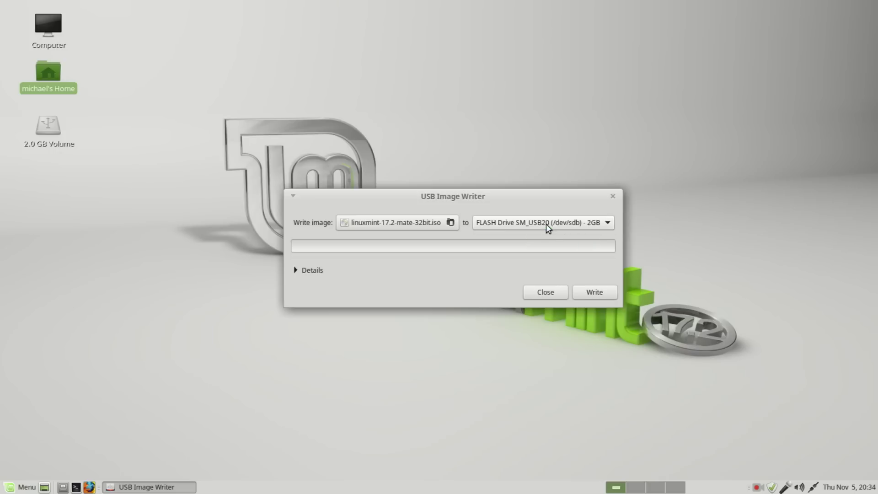
{"action": "left_click", "coordinate": [300, 270]}
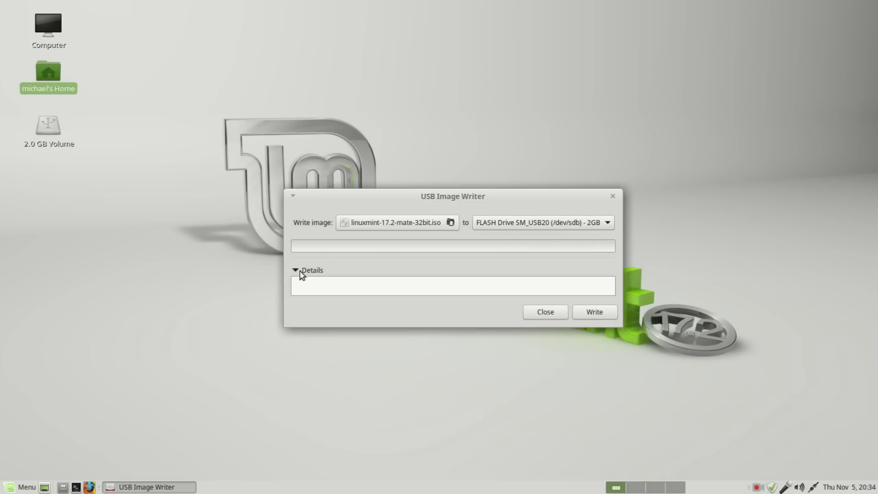
Authorize writing the Linux Mint image to the flash drive, then close the writer.
{"action": "left_click", "coordinate": [590, 309]}
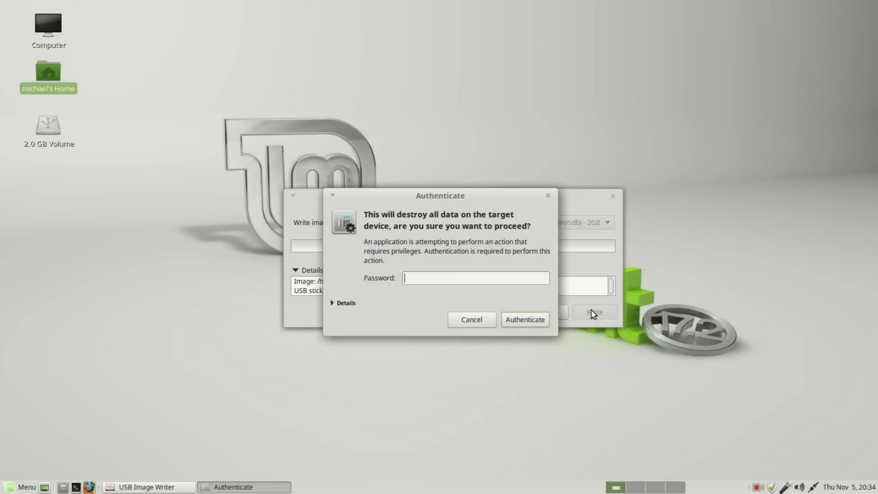
{"action": "type", "text": "password"}
{"action": "key", "text": "Return"}
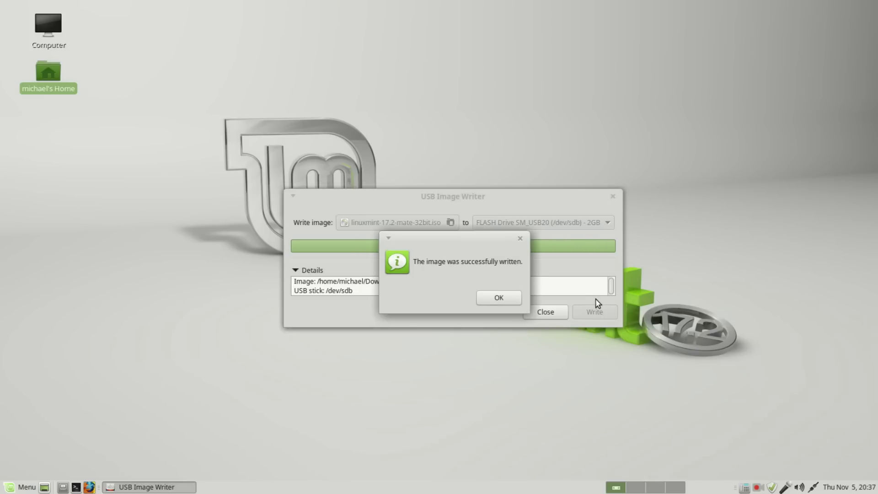
{"action": "left_click", "coordinate": [497, 297]}
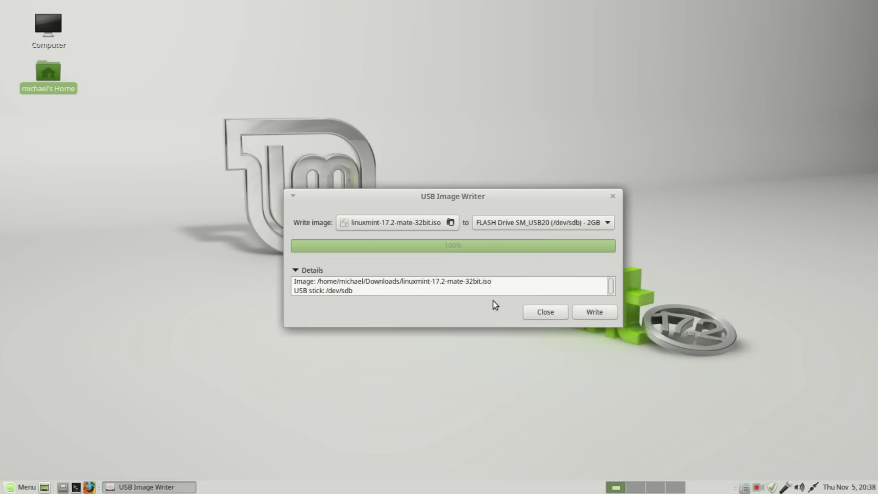
{"action": "left_click", "coordinate": [546, 313]}
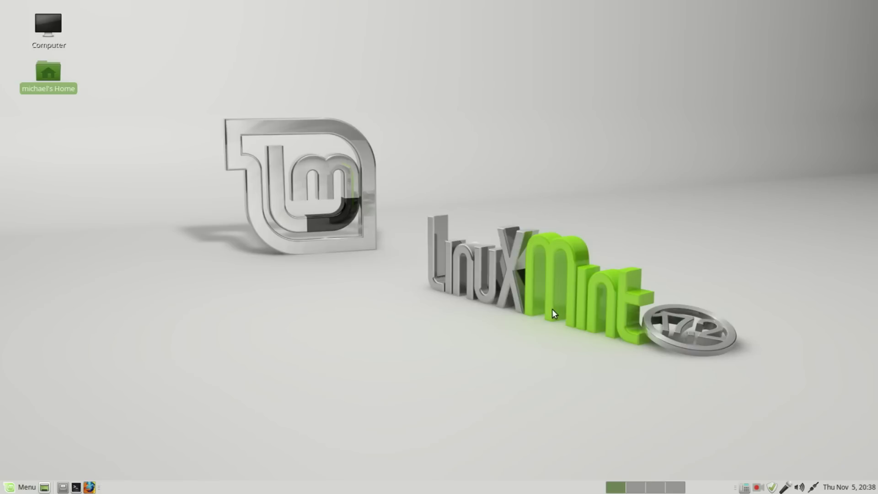
Bring up the shutdown options from the main menu.
{"action": "left_click", "coordinate": [17, 489]}
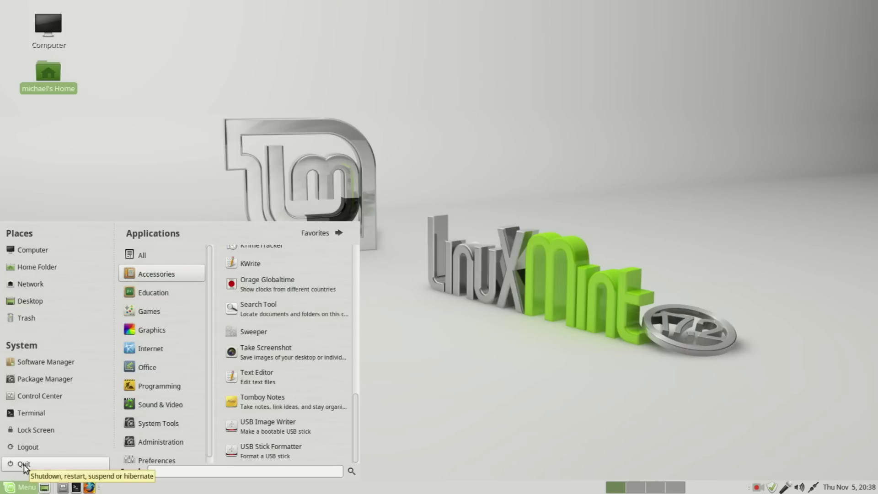
{"action": "left_click", "coordinate": [25, 465]}
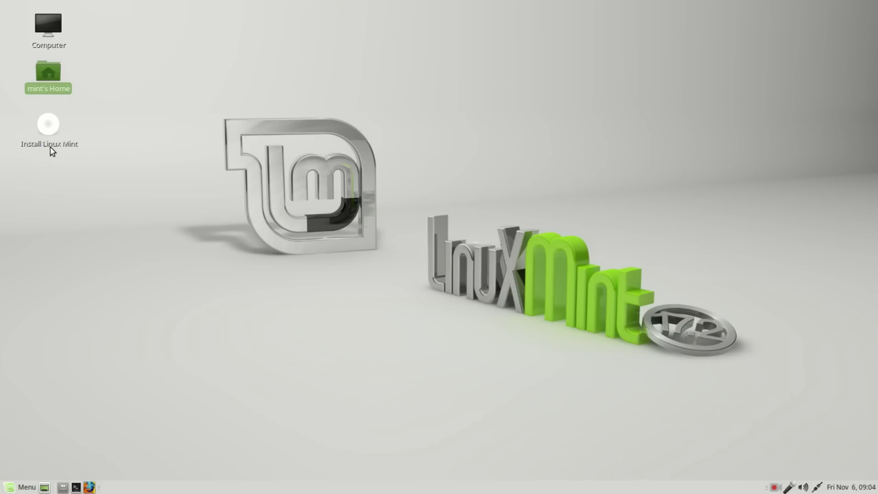
Launch Disks and delete the 156 GB Ext4 Partition 5.
{"action": "left_click", "coordinate": [18, 489]}
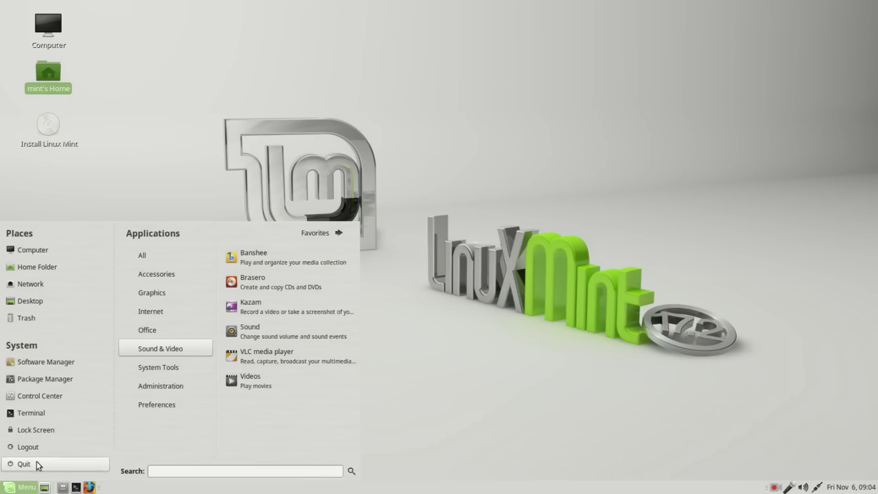
{"action": "mouse_move", "coordinate": [157, 404]}
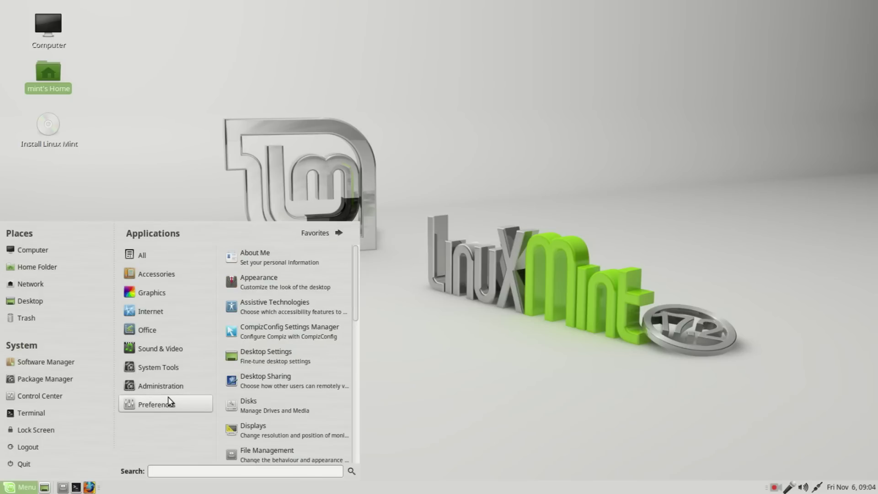
{"action": "left_click", "coordinate": [278, 405]}
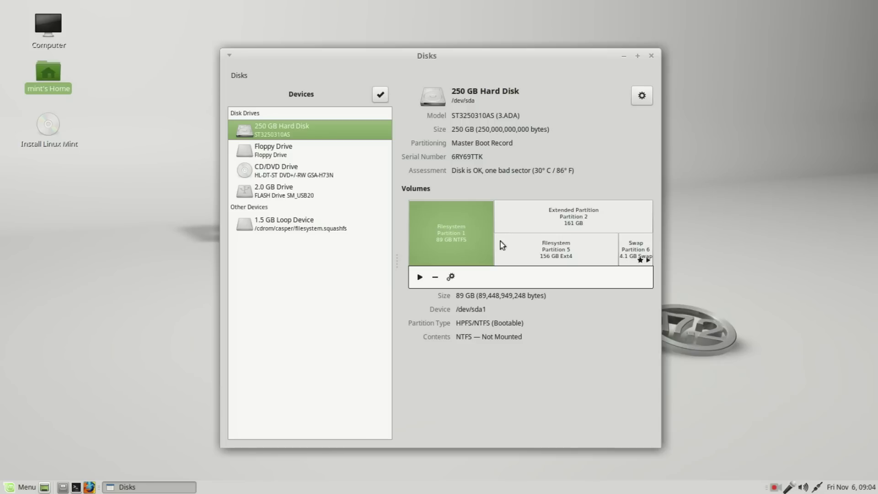
{"action": "left_click", "coordinate": [565, 250]}
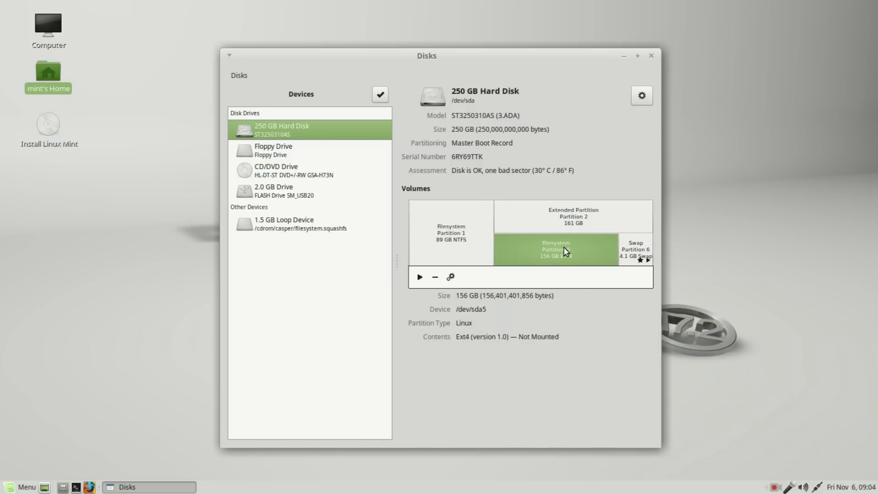
{"action": "left_click", "coordinate": [437, 278]}
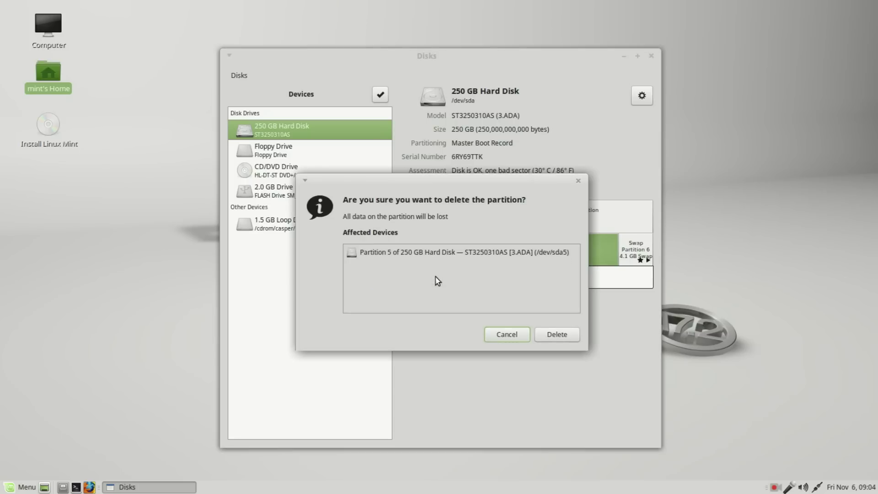
{"action": "left_click", "coordinate": [567, 334]}
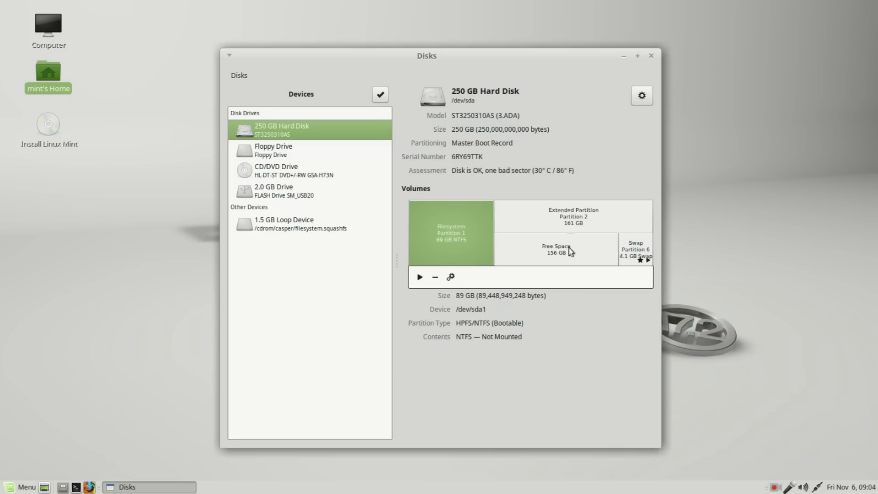
Delete the 161 GB Extended Partition 2.
{"action": "left_click", "coordinate": [569, 222]}
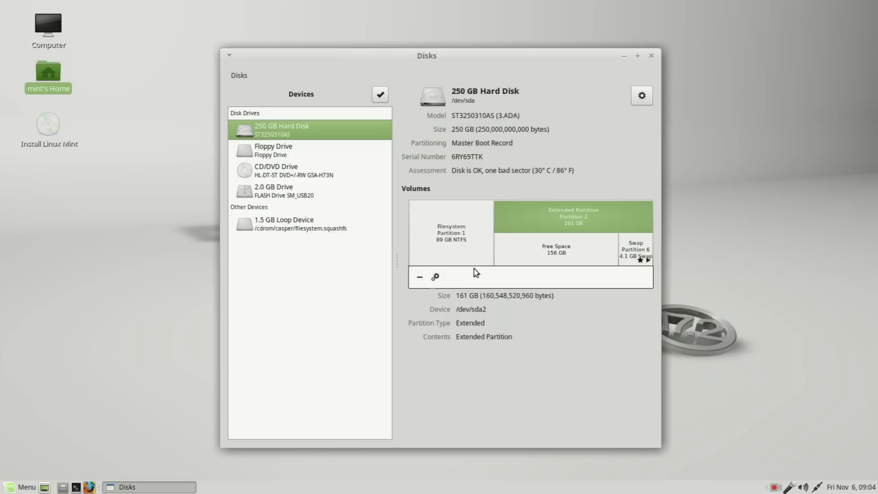
{"action": "left_click", "coordinate": [421, 279]}
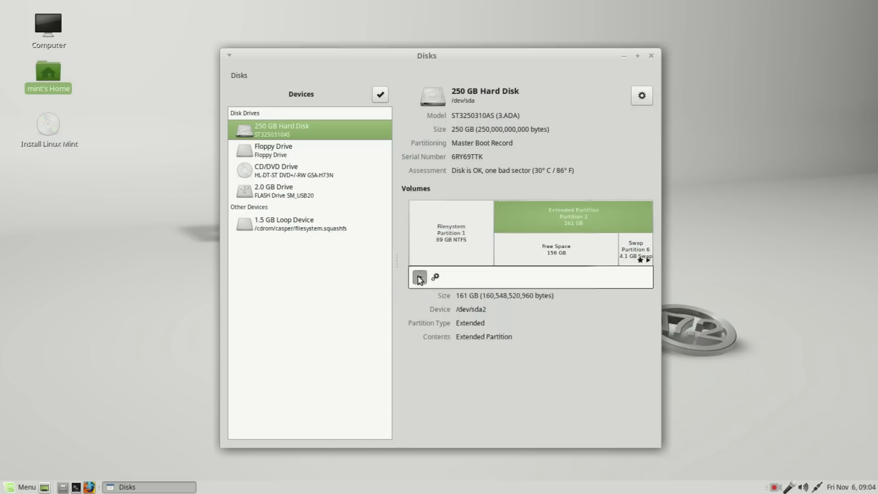
{"action": "left_click", "coordinate": [558, 334]}
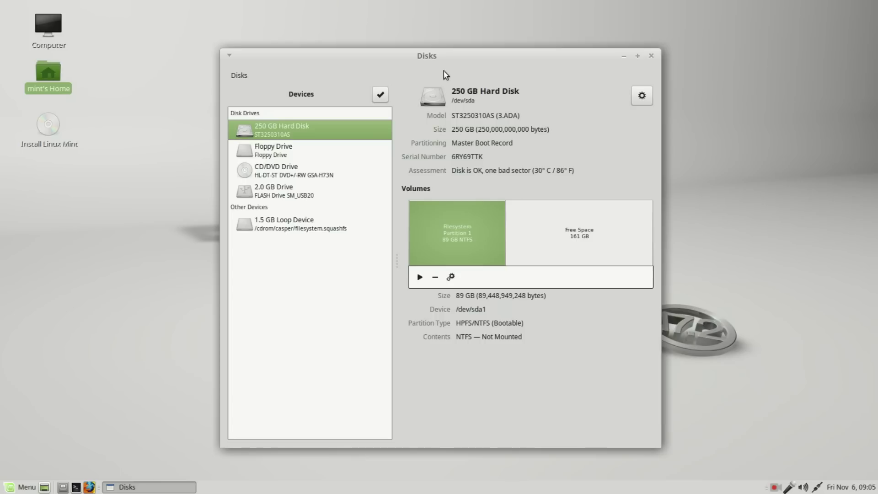
Close Disks, open GParted ignoring the /dev/sdb table error, and view /dev/sda.
{"action": "left_click", "coordinate": [651, 55]}
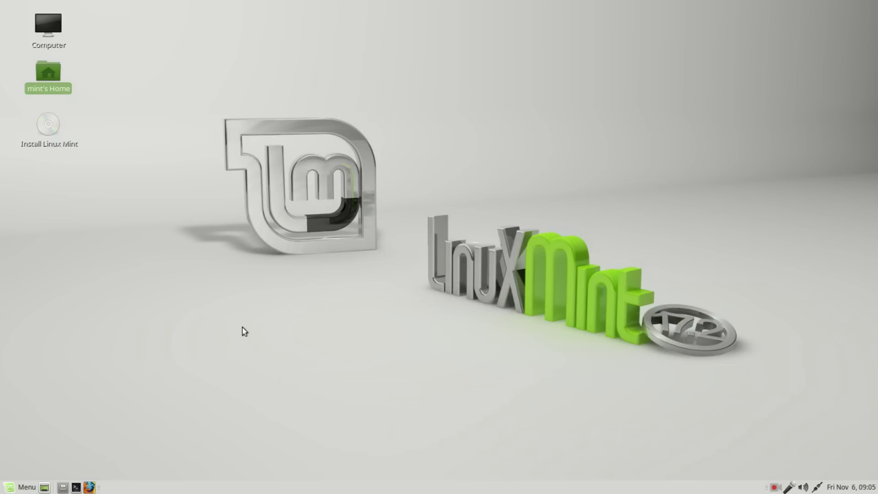
{"action": "left_click", "coordinate": [21, 487]}
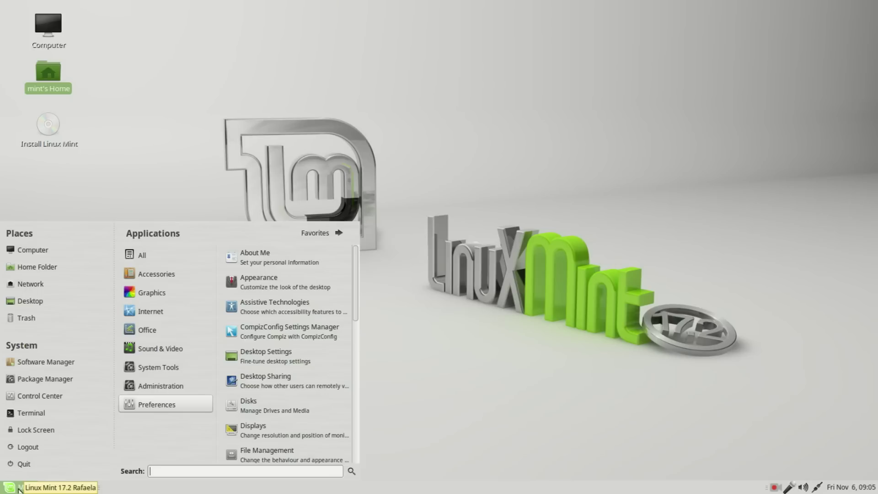
{"action": "mouse_move", "coordinate": [161, 386]}
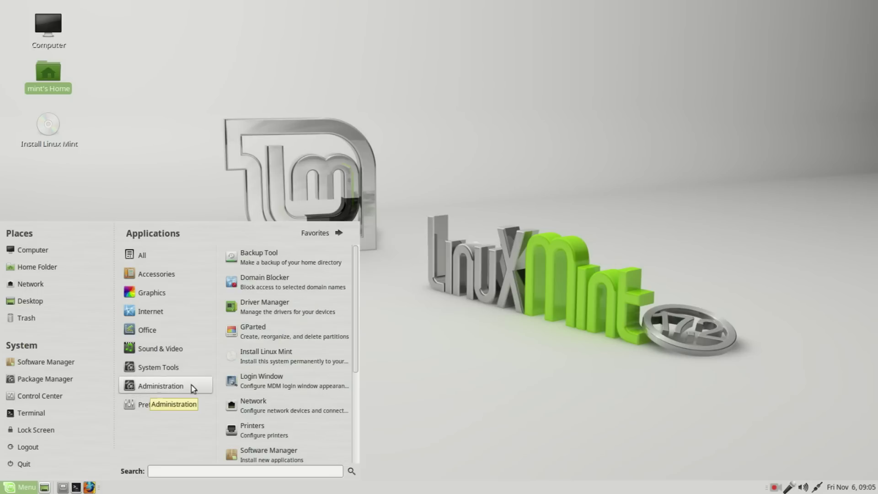
{"action": "left_click", "coordinate": [254, 334]}
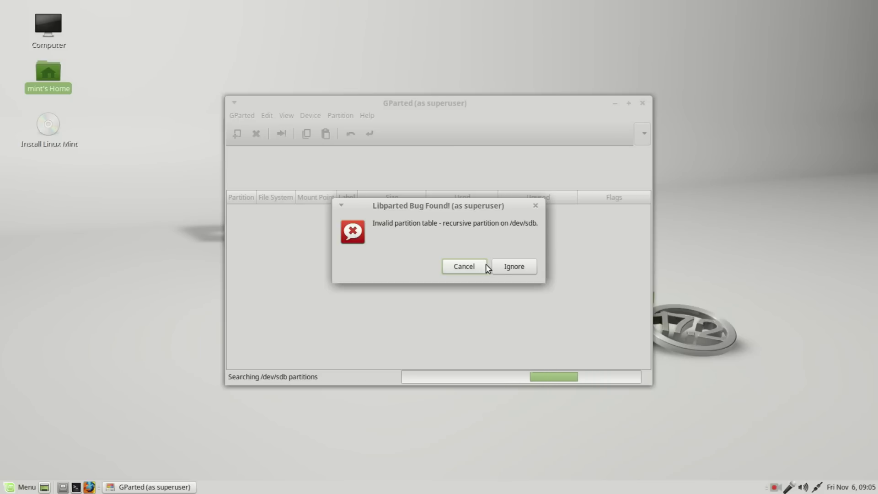
{"action": "left_click", "coordinate": [523, 270]}
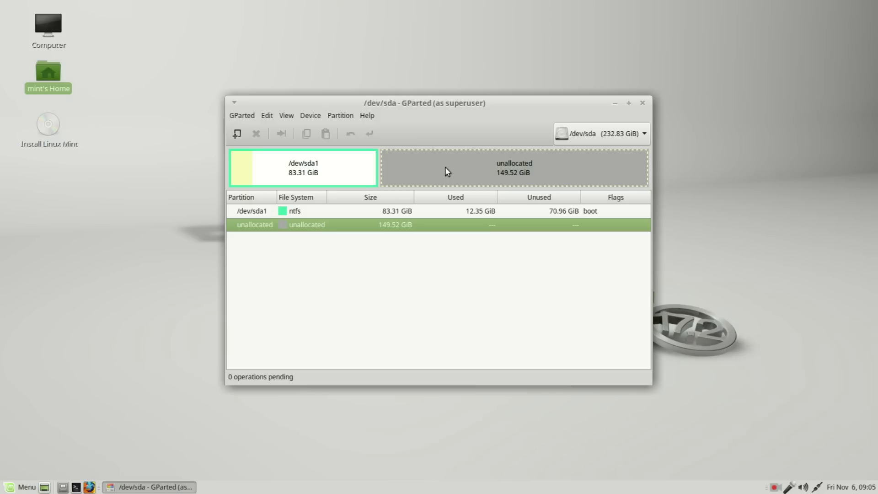
{"action": "left_click", "coordinate": [243, 116]}
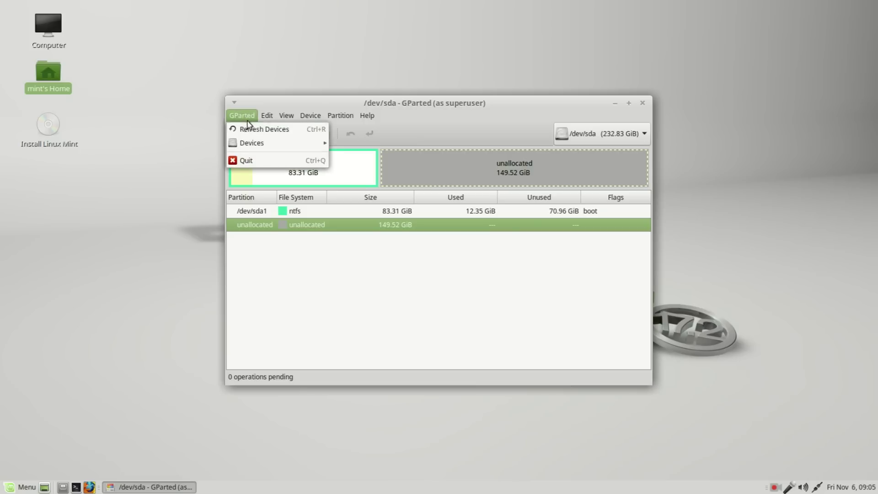
{"action": "mouse_move", "coordinate": [252, 143]}
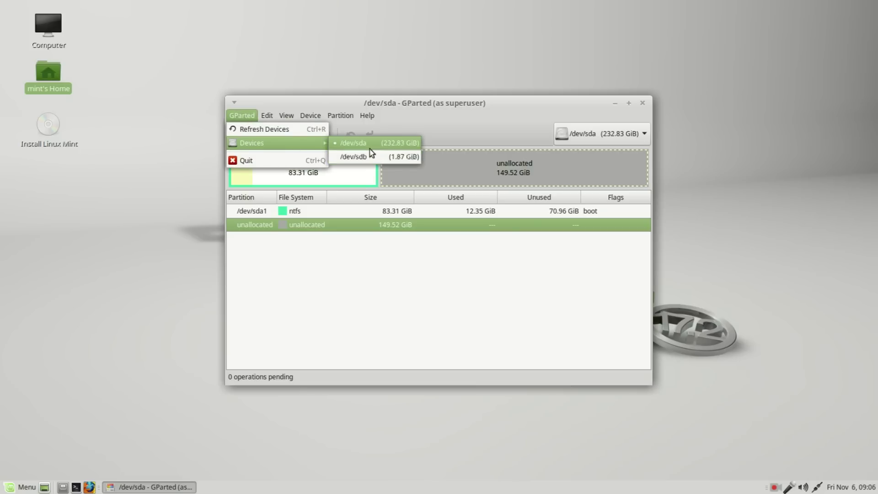
{"action": "left_click", "coordinate": [371, 146]}
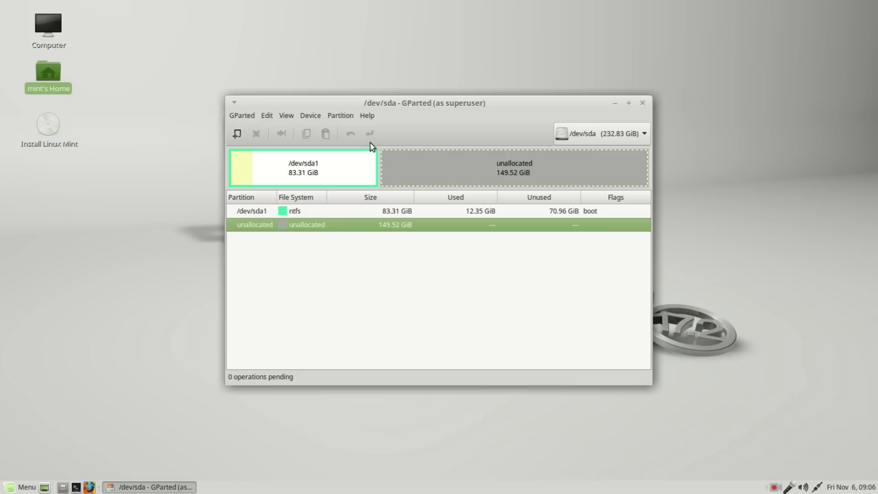
Queue resizing NTFS /dev/sda1 to 232.83 GiB with no free space following.
{"action": "left_click", "coordinate": [306, 213]}
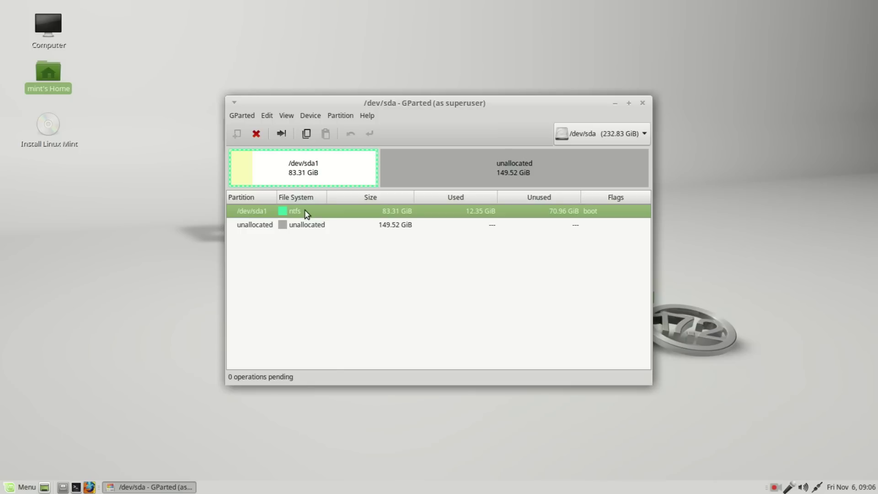
{"action": "right_click", "coordinate": [305, 213]}
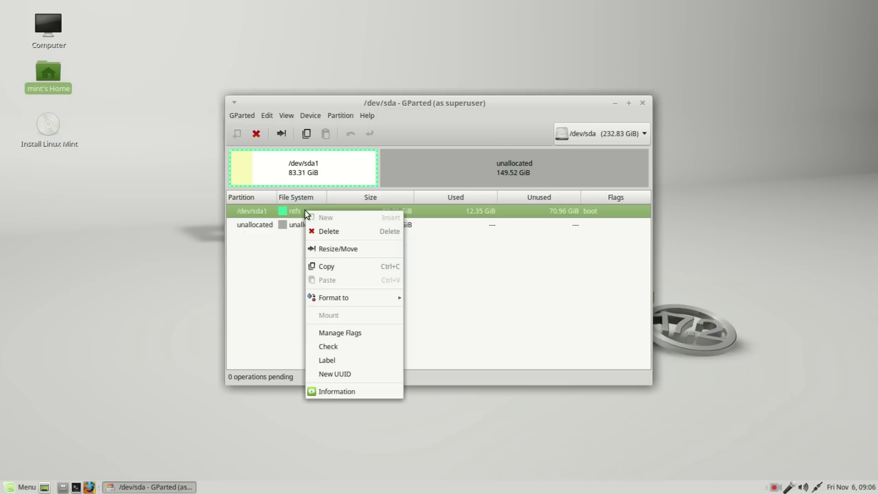
{"action": "left_click", "coordinate": [342, 251]}
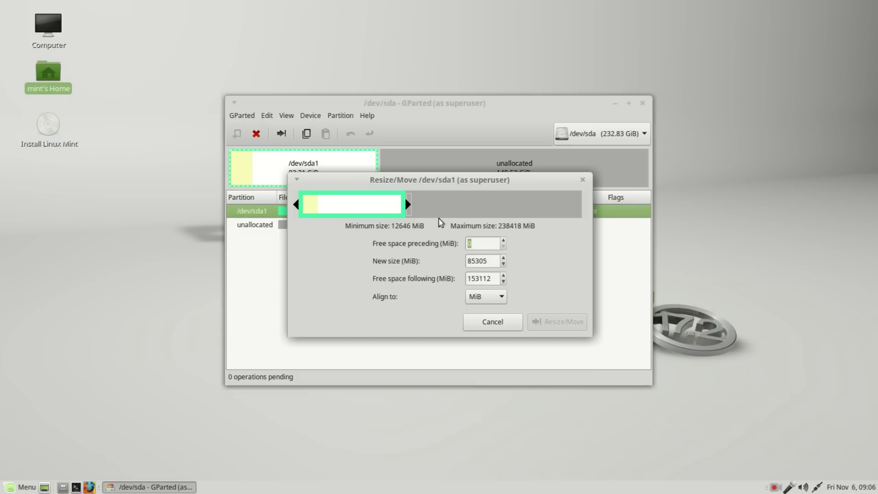
{"action": "left_click_drag", "start_coordinate": [408, 205], "coordinate": [582, 205]}
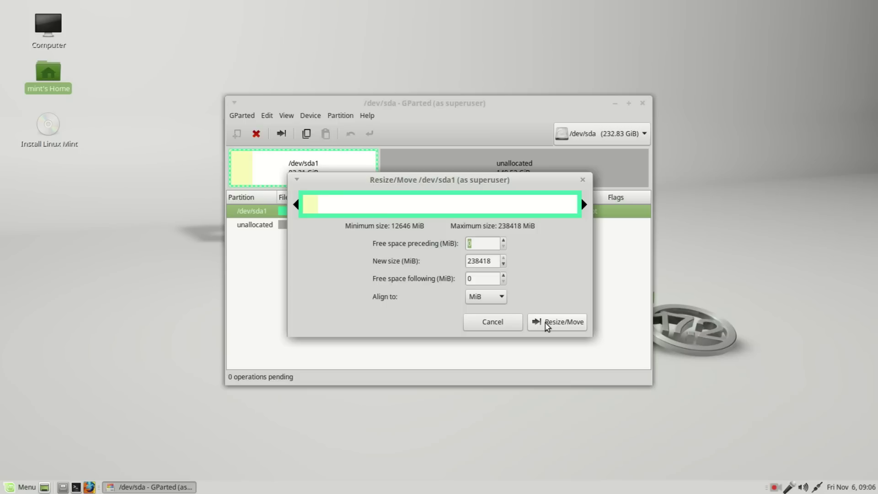
{"action": "left_click", "coordinate": [549, 325]}
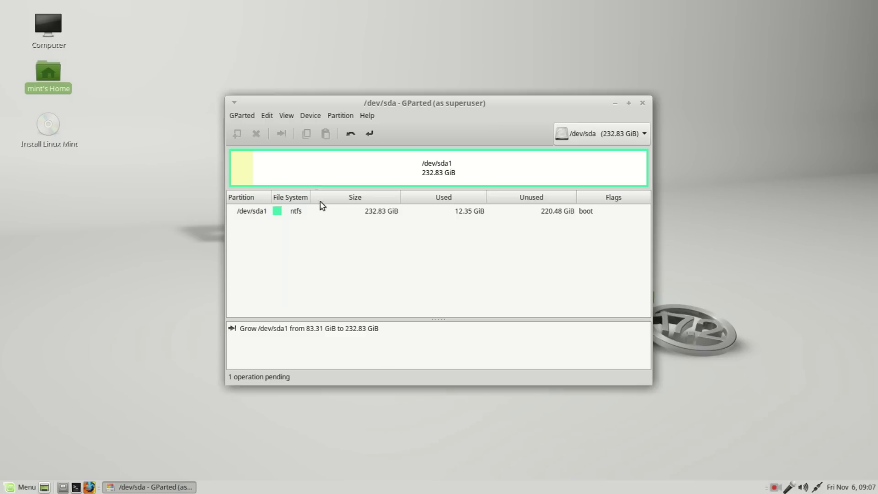
Apply the queued grow of /dev/sda1 to 232.83 GiB to the disk.
{"action": "left_click", "coordinate": [267, 117]}
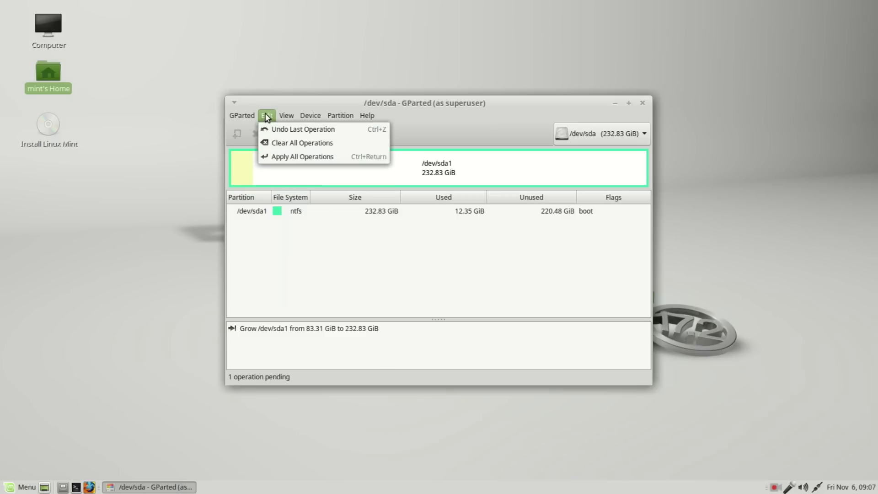
{"action": "left_click", "coordinate": [283, 157]}
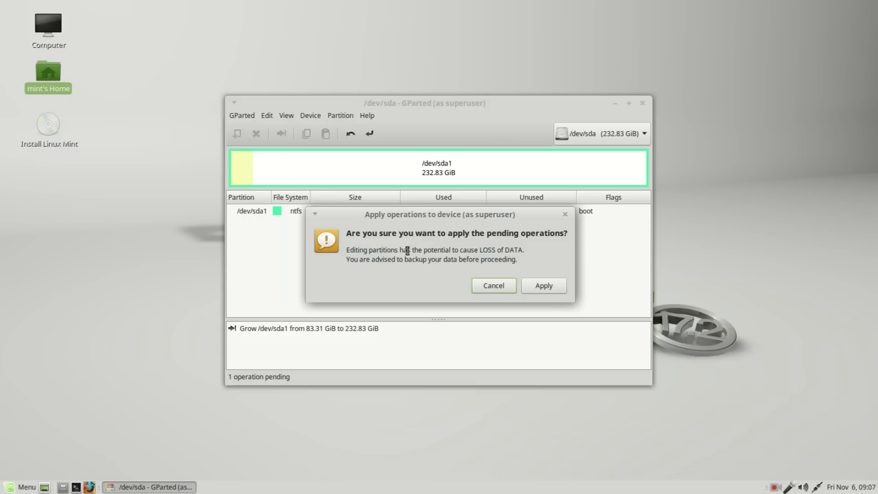
{"action": "left_click", "coordinate": [537, 284]}
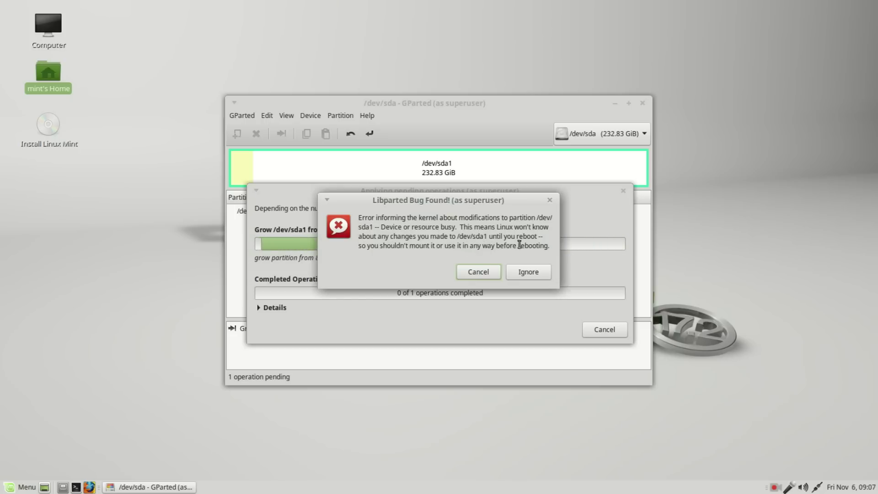
Ignore the libparted warnings, acknowledge the error, and close the progress window.
{"action": "left_click", "coordinate": [535, 275]}
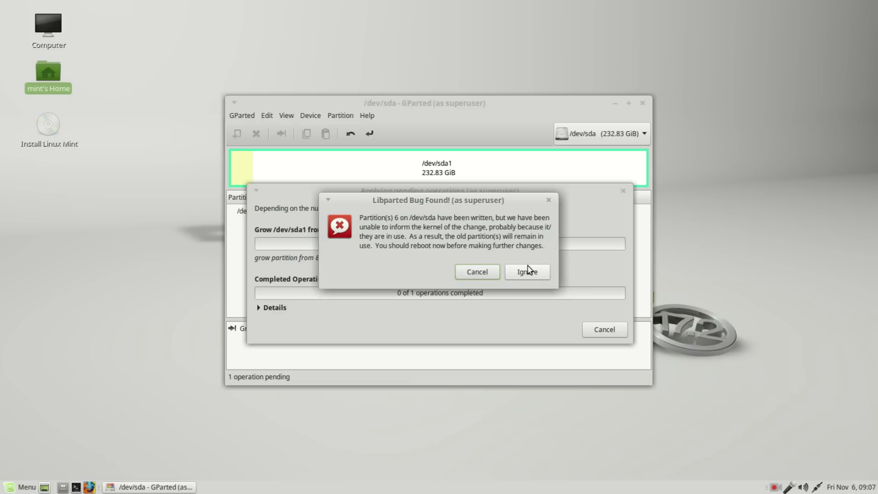
{"action": "left_click", "coordinate": [529, 271]}
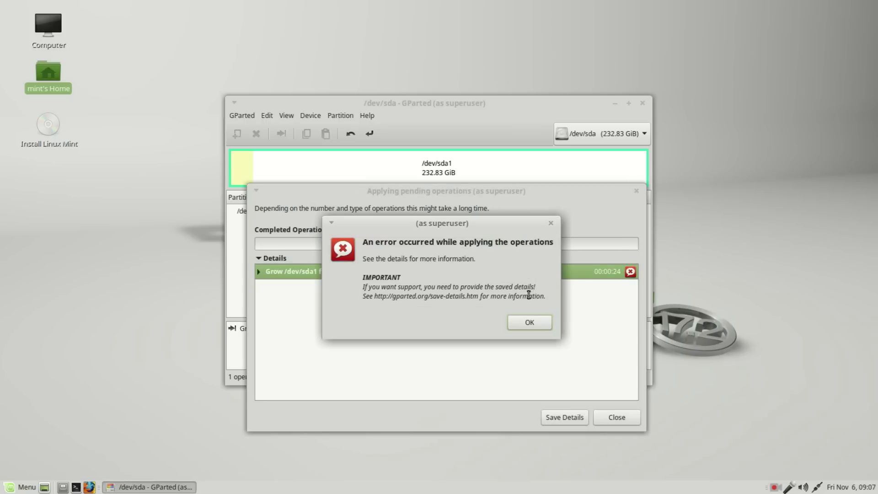
{"action": "left_click", "coordinate": [530, 323]}
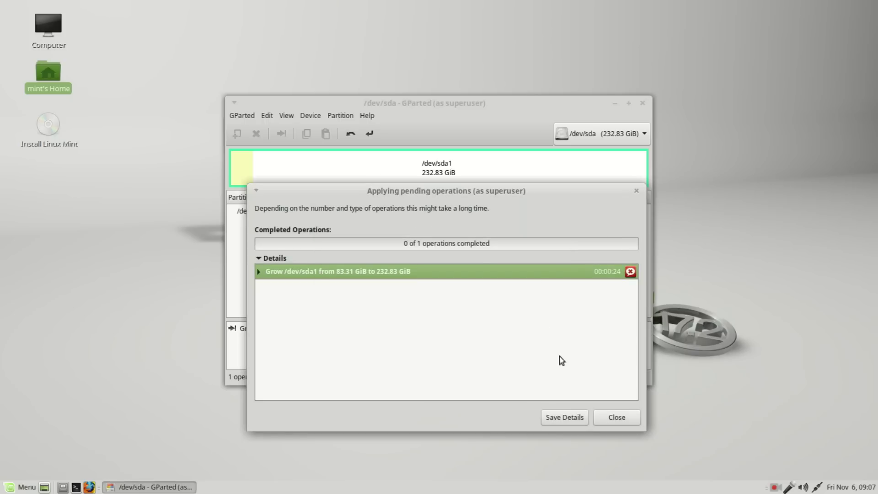
{"action": "left_click", "coordinate": [617, 417]}
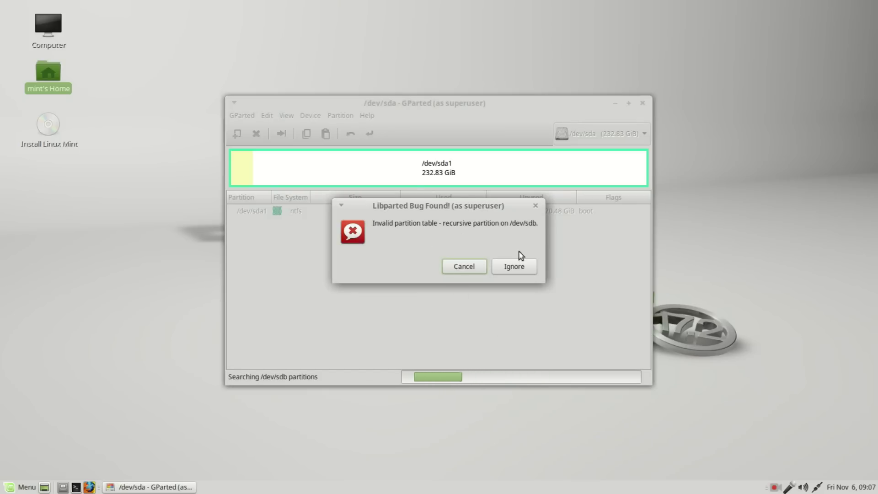
{"action": "left_click", "coordinate": [514, 267]}
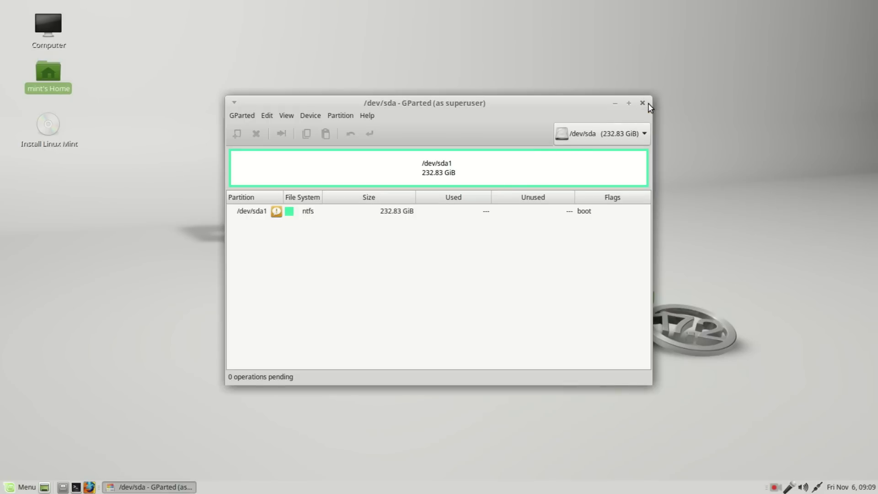
Close GParted, open Terminal, and give its profile a solid color background.
{"action": "left_click", "coordinate": [644, 103]}
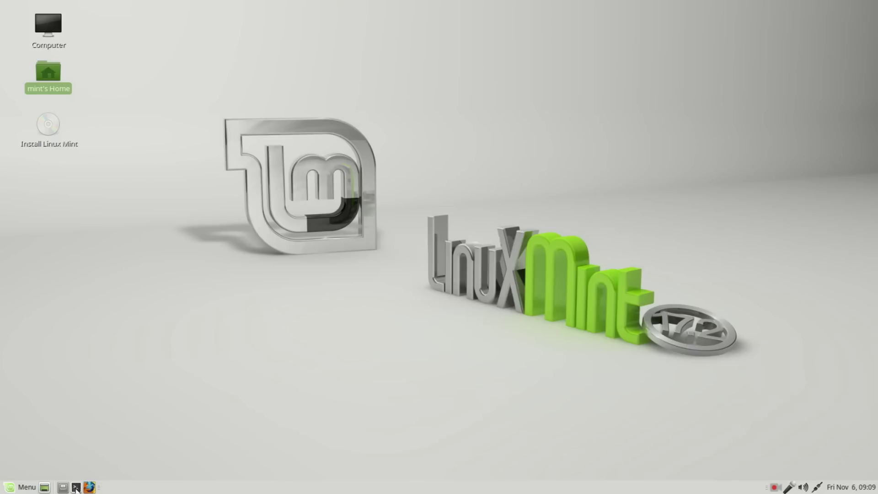
{"action": "left_click", "coordinate": [76, 488]}
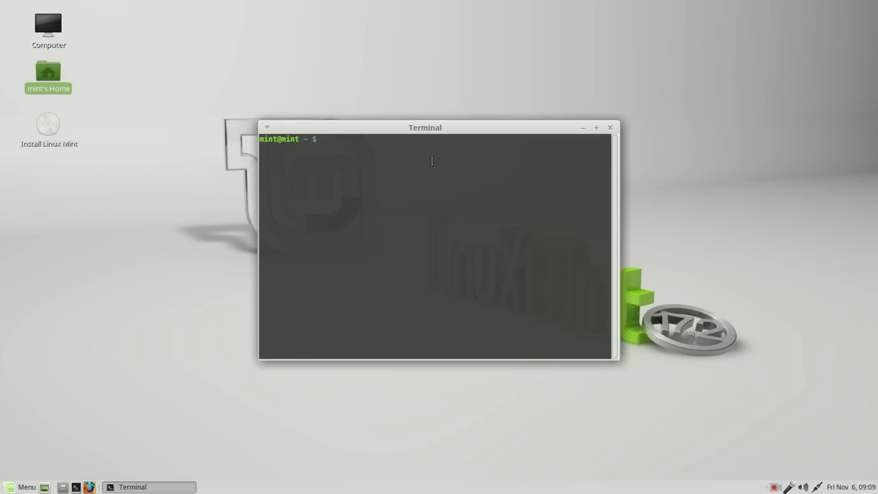
{"action": "right_click", "coordinate": [432, 163]}
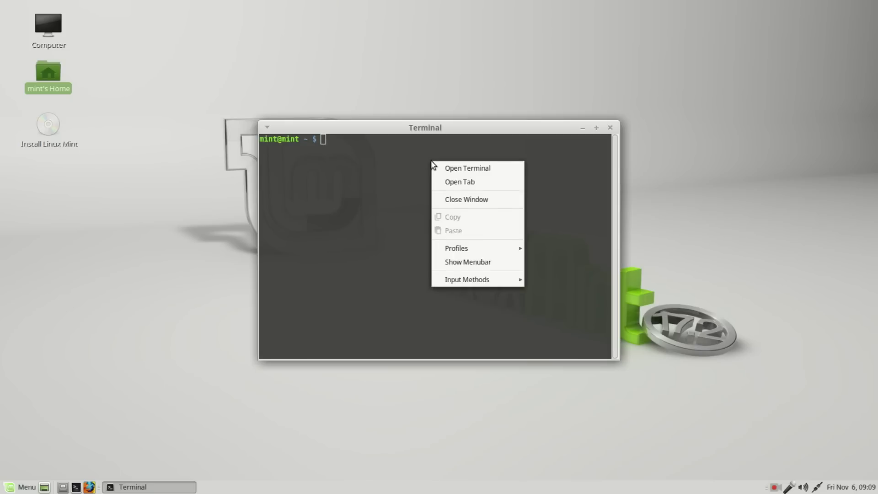
{"action": "mouse_move", "coordinate": [474, 248]}
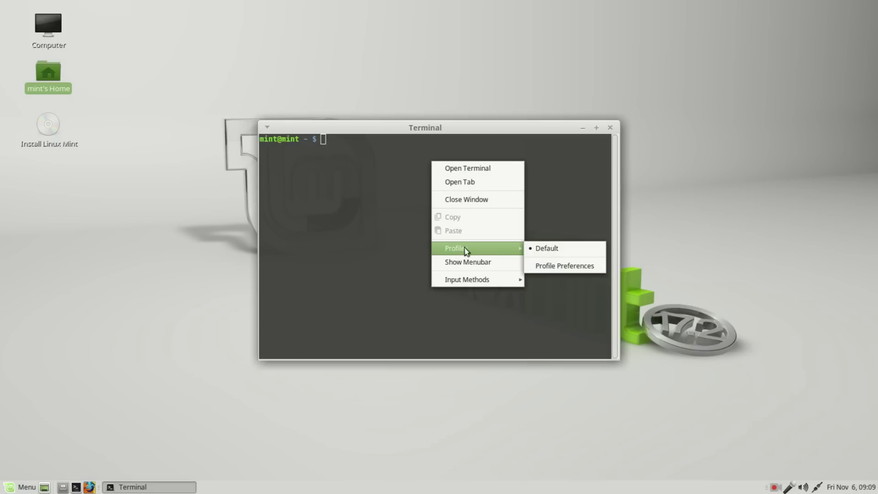
{"action": "left_click", "coordinate": [560, 265]}
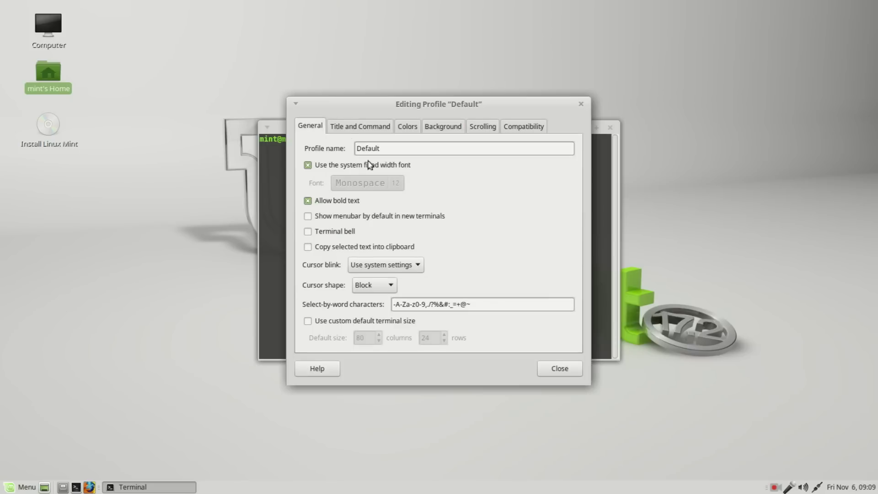
{"action": "left_click", "coordinate": [443, 126]}
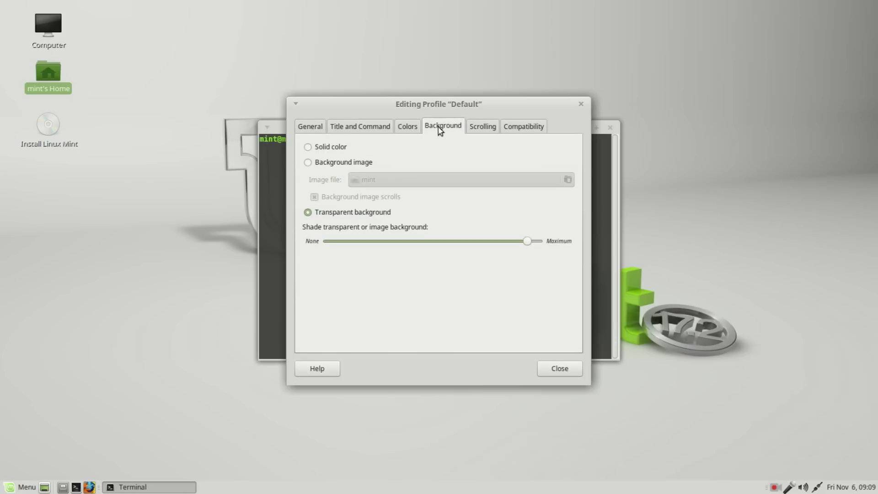
{"action": "left_click", "coordinate": [308, 147]}
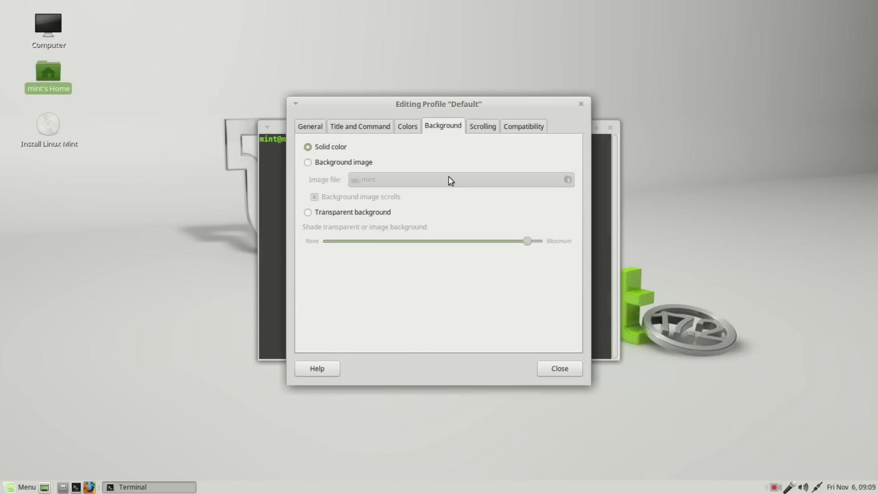
{"action": "left_click", "coordinate": [569, 372]}
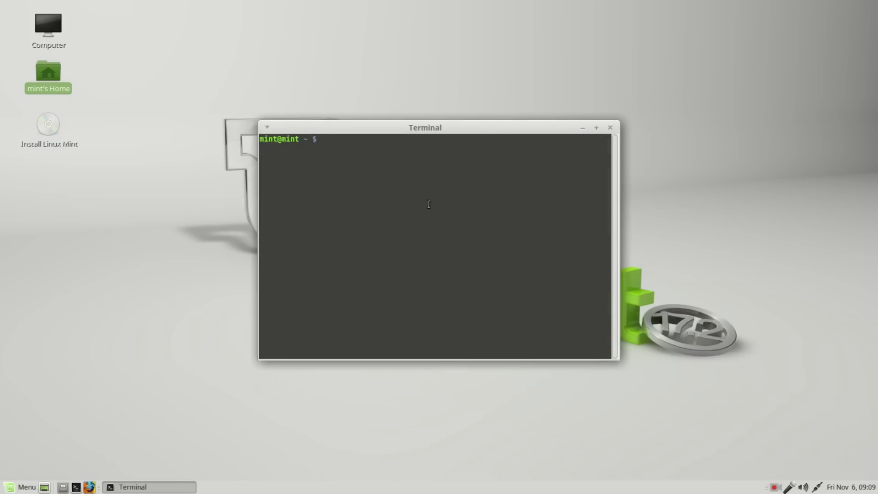
Maximize the terminal, enlarge its text twice, and run sudo apt-get install mbr.
{"action": "double_click", "coordinate": [427, 204]}
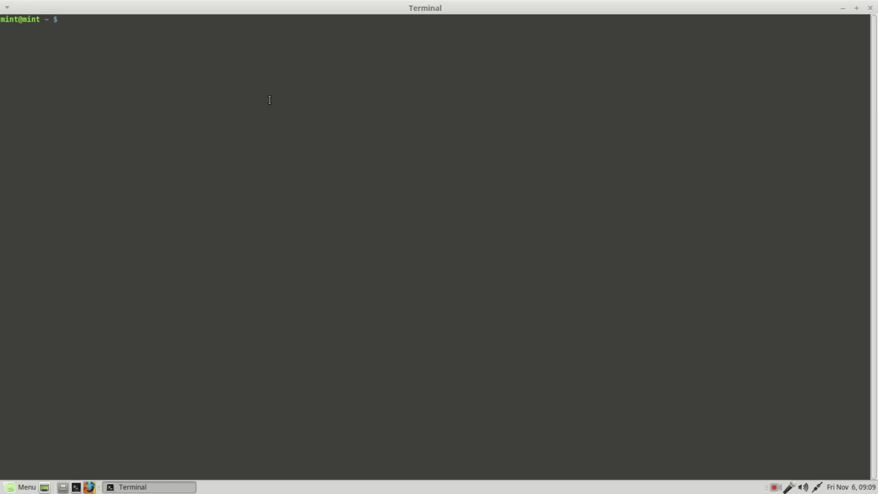
{"action": "key", "text": "ctrl+plus"}
{"action": "key", "text": "ctrl+plus"}
{"action": "key", "text": "ctrl+plus"}
{"action": "key", "text": "ctrl+plus"}
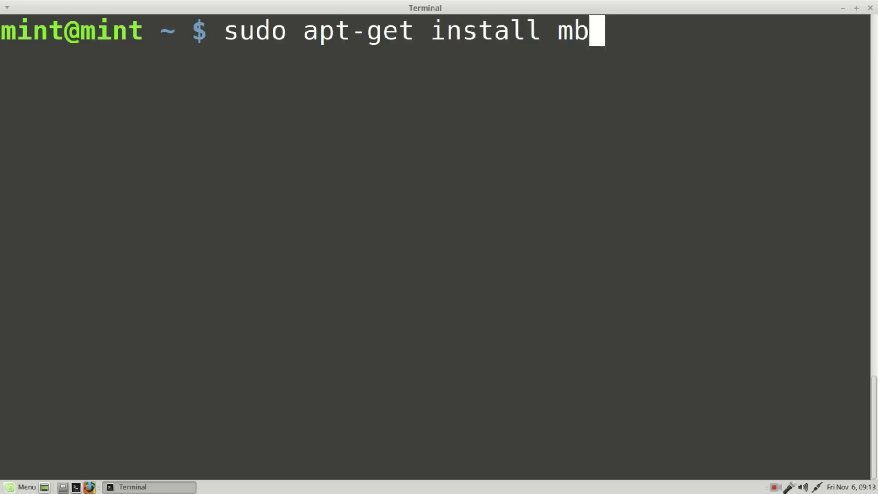
{"action": "type", "text": "r"}
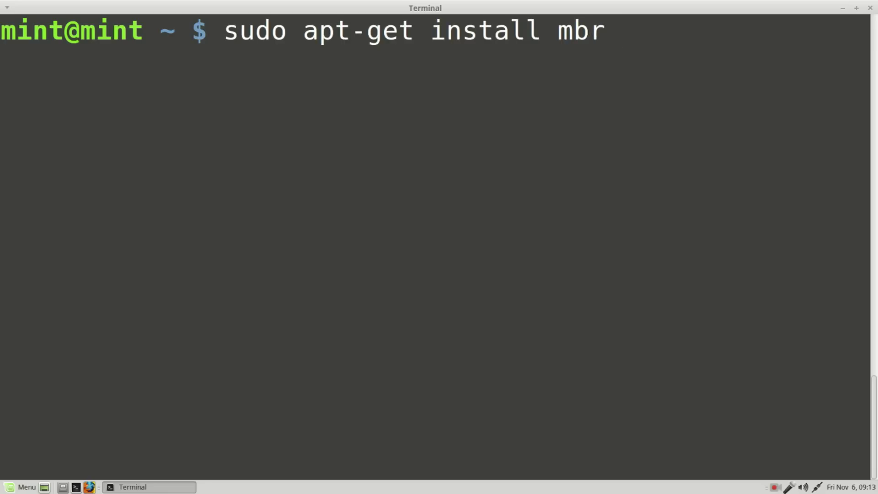
{"action": "key", "text": "Return"}
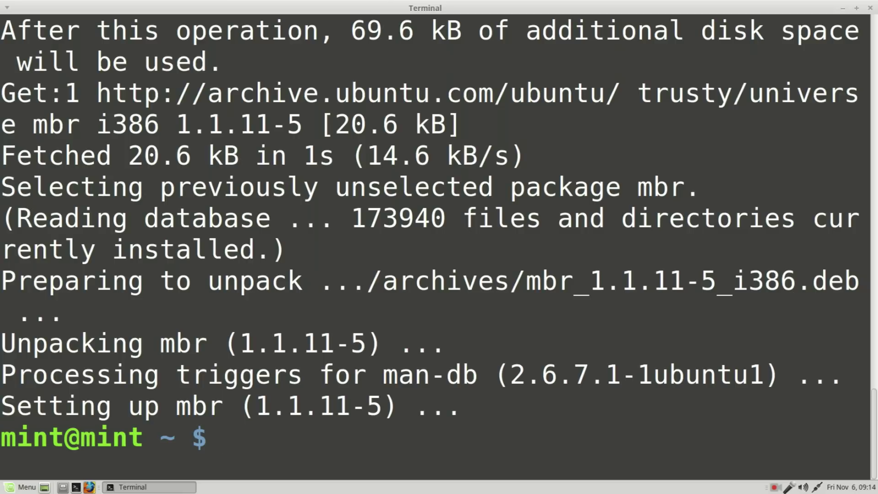
{"action": "type", "text": "sudo install-mbr -i n -p D -t 0 /dev/sd"}
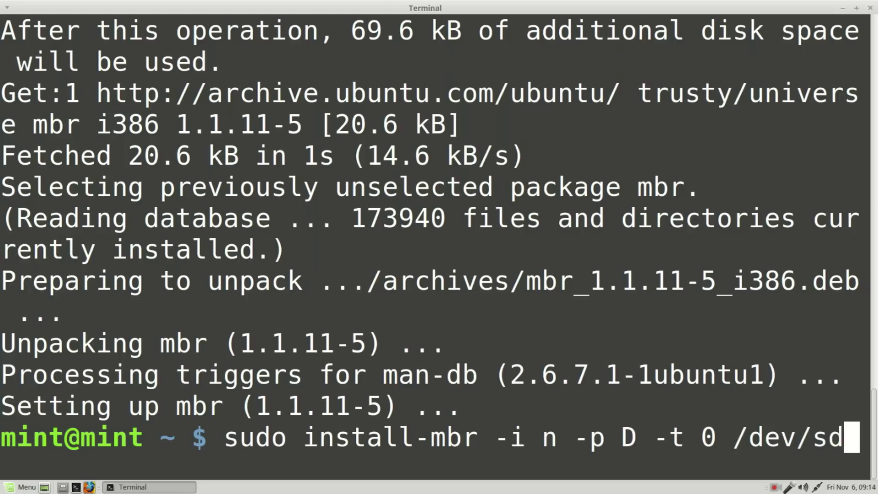
{"action": "type", "text": "a"}
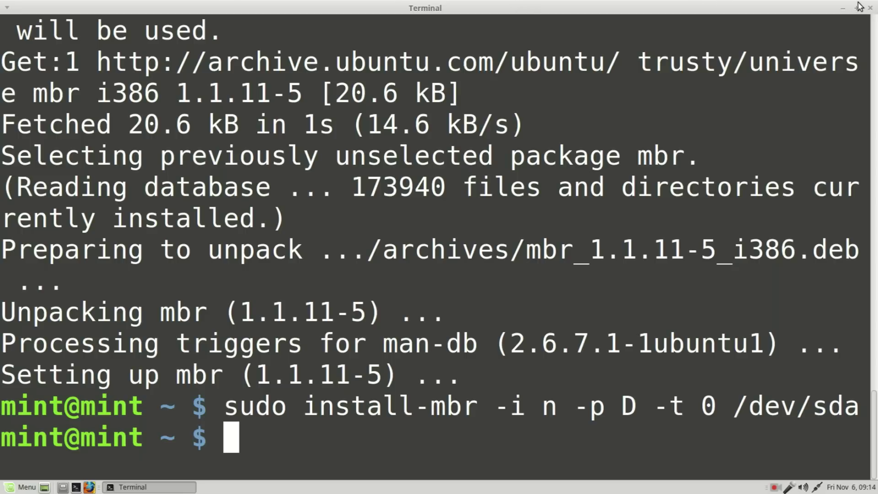
Close the terminal and shut down Linux Mint from the Mint Menu.
{"action": "left_click", "coordinate": [873, 7]}
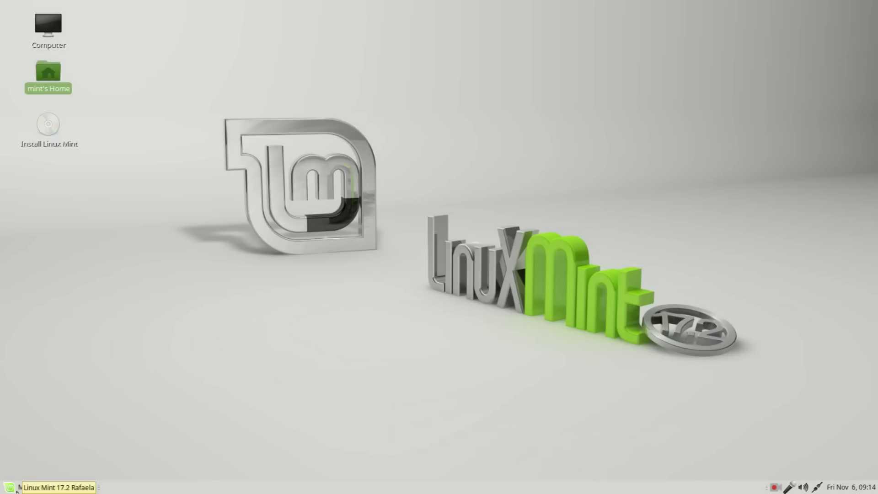
{"action": "left_click", "coordinate": [17, 489]}
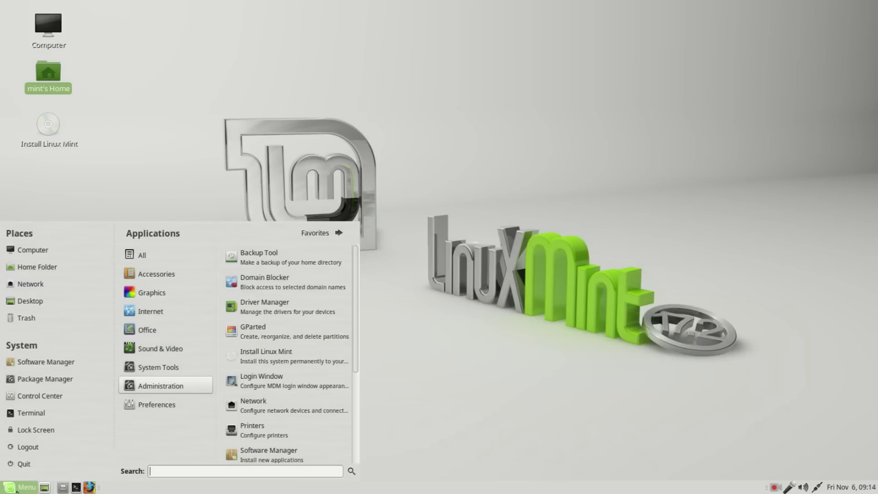
{"action": "left_click", "coordinate": [24, 463]}
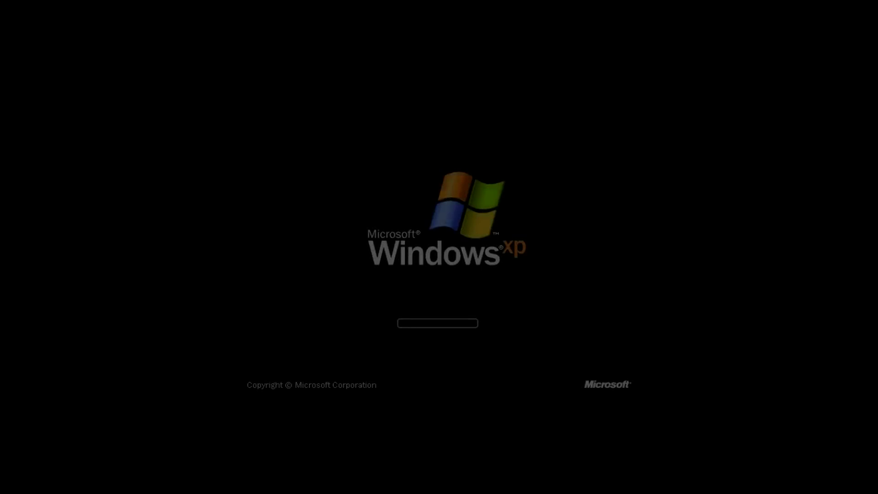